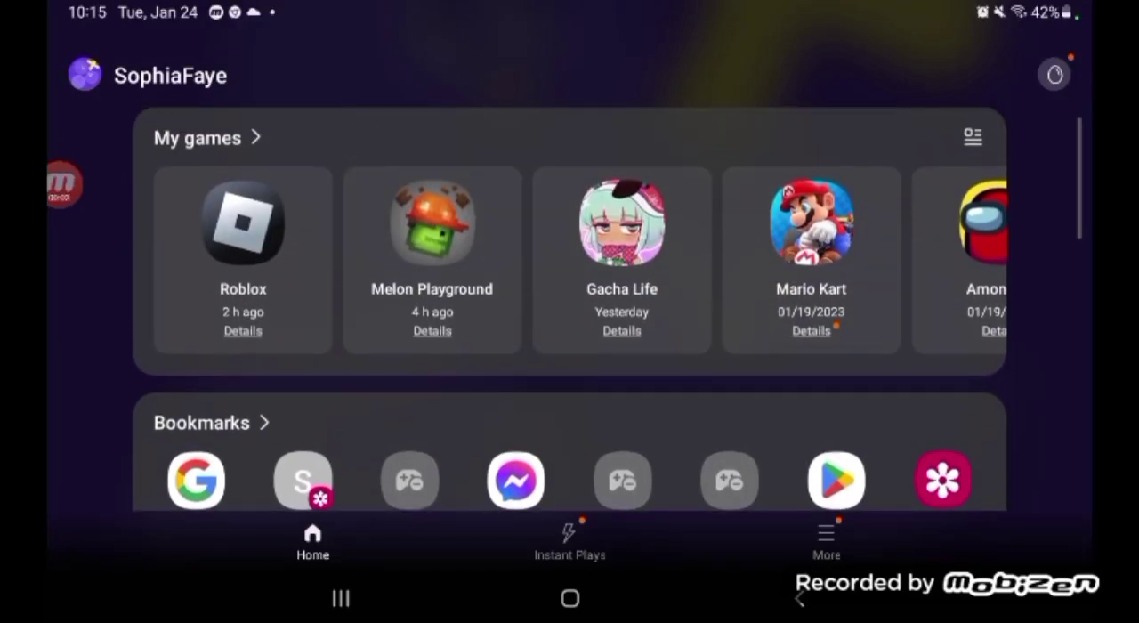
# - Leave Game Launcher for the home screen, check notifications, and reopen the full app list
pyautogui.click(569, 598)
pyautogui.moveTo(569, 445); pyautogui.dragTo(569, 223)
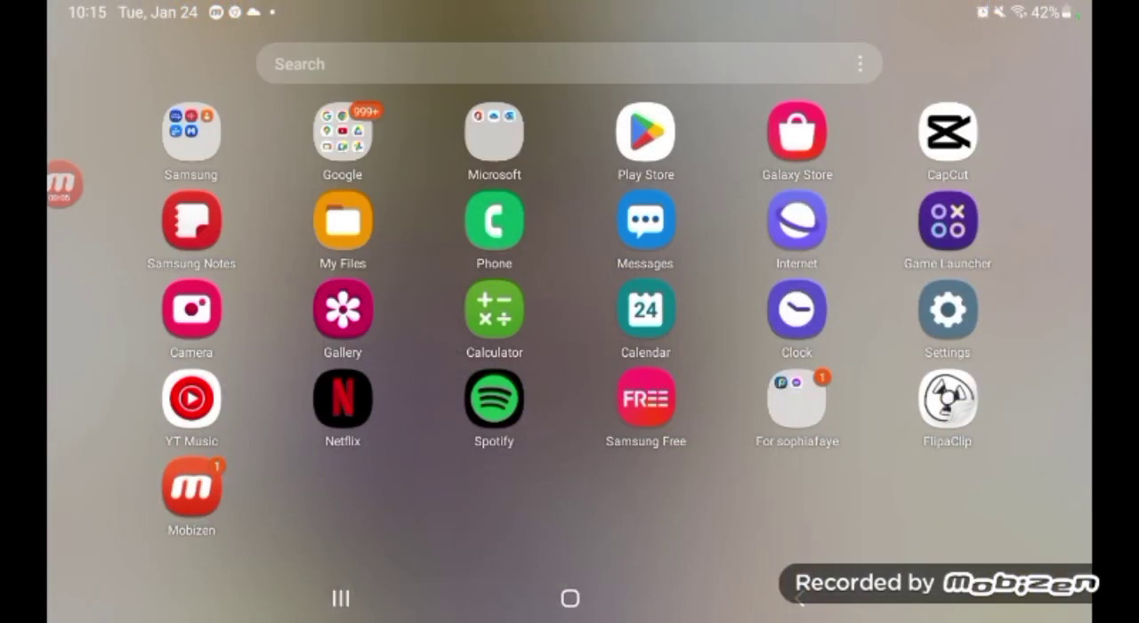
pyautogui.click(570, 598)
pyautogui.moveTo(801, 9); pyautogui.dragTo(801, 312)
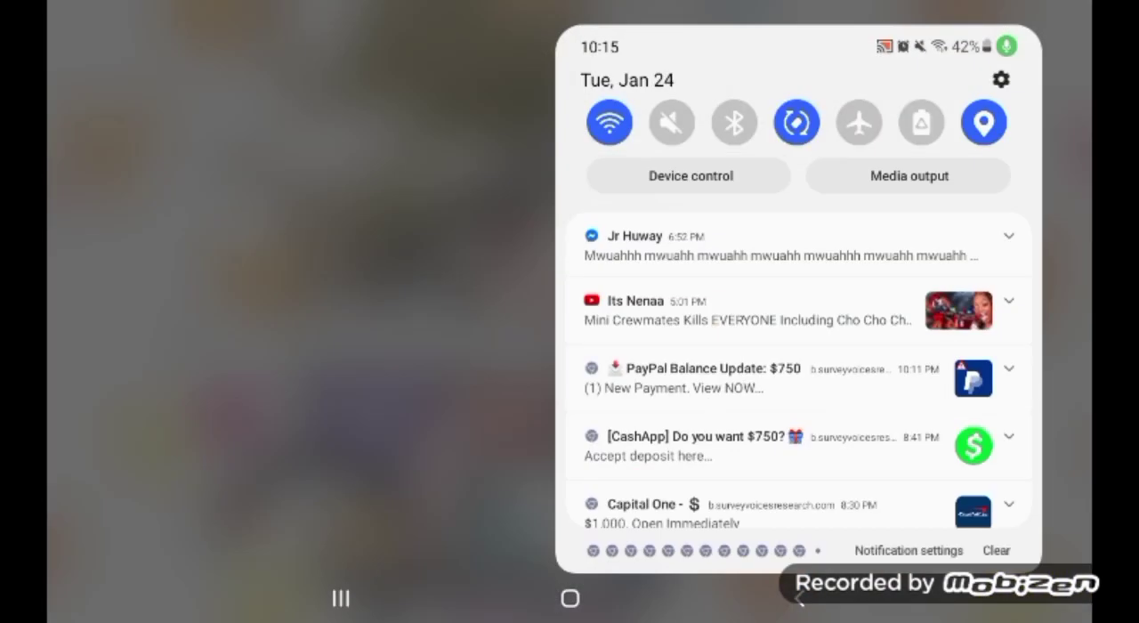
pyautogui.moveTo(801, 445); pyautogui.dragTo(800, 178)
pyautogui.moveTo(801, 490); pyautogui.dragTo(801, 89)
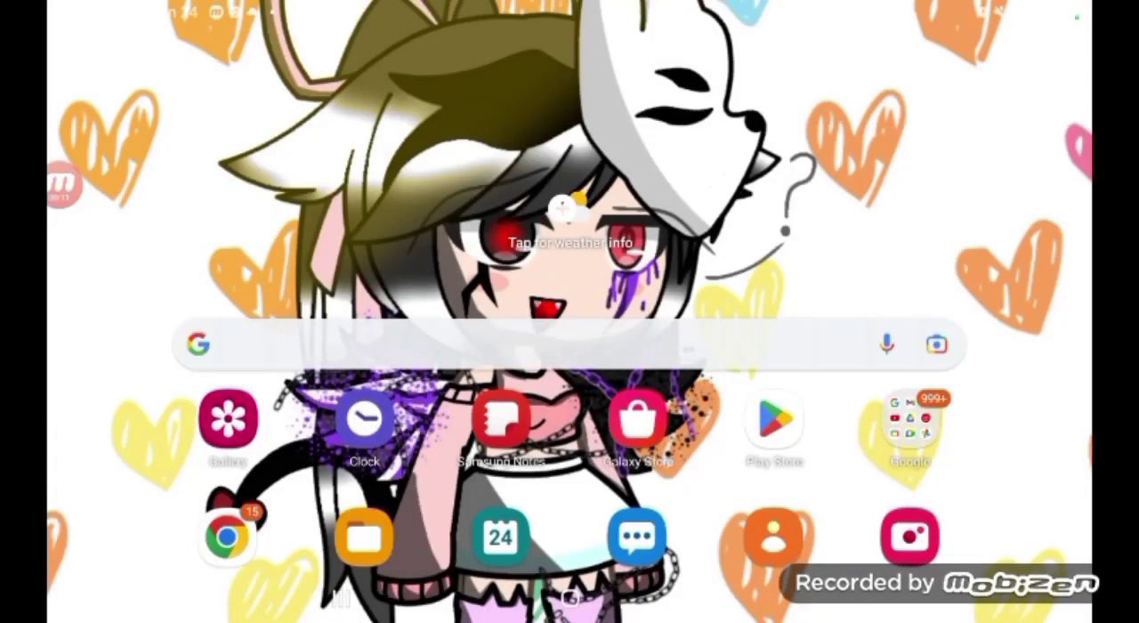
pyautogui.click(61, 184)
pyautogui.moveTo(569, 490); pyautogui.dragTo(570, 222)
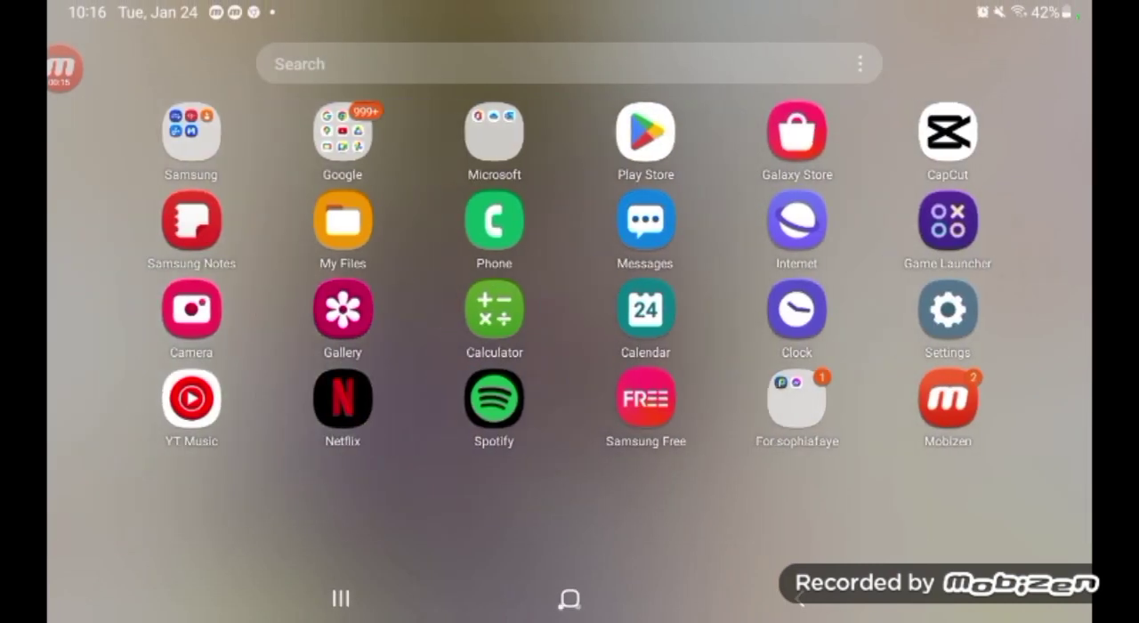
# - Launch Roblox from the My games tiles in Samsung Game Launcher
pyautogui.click(947, 220)
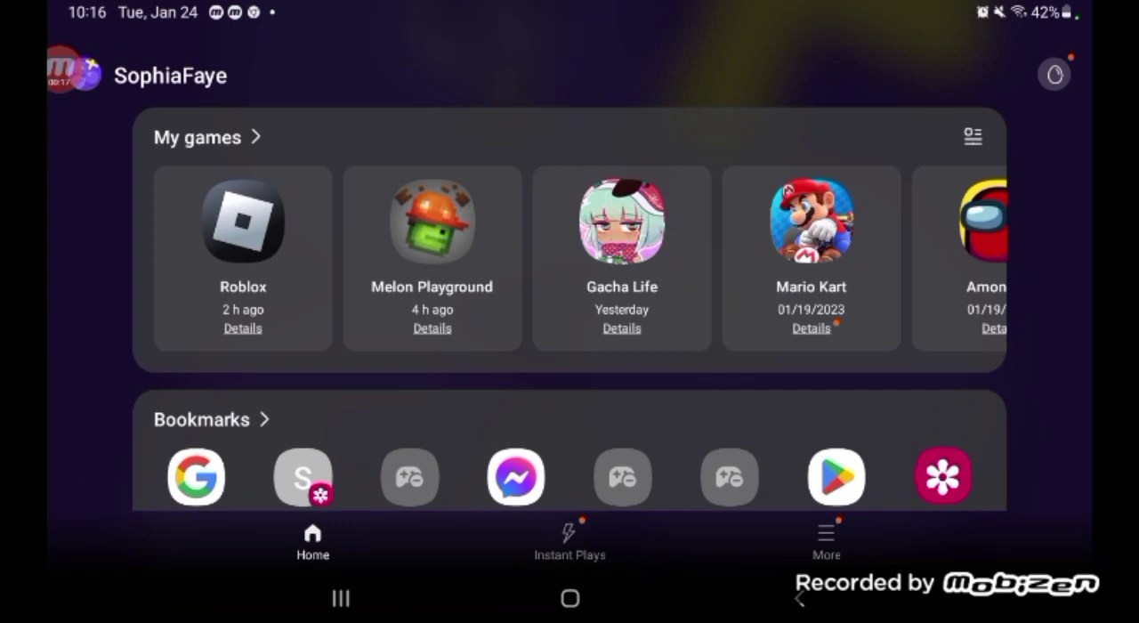
pyautogui.scroll(-1, 570, 356)
pyautogui.moveTo(811, 250); pyautogui.dragTo(703, 249)
pyautogui.moveTo(623, 249)
pyautogui.mouseDown()
pyautogui.moveTo(729, 249)
pyautogui.moveTo(623, 249)
pyautogui.mouseUp()
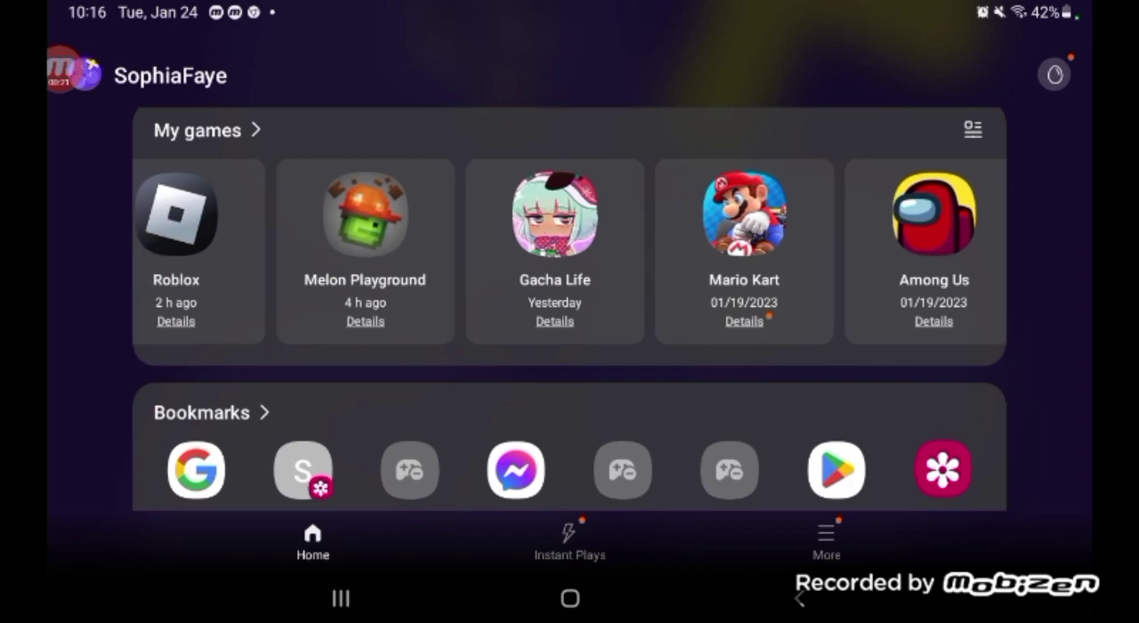
pyautogui.moveTo(445, 249); pyautogui.dragTo(561, 249)
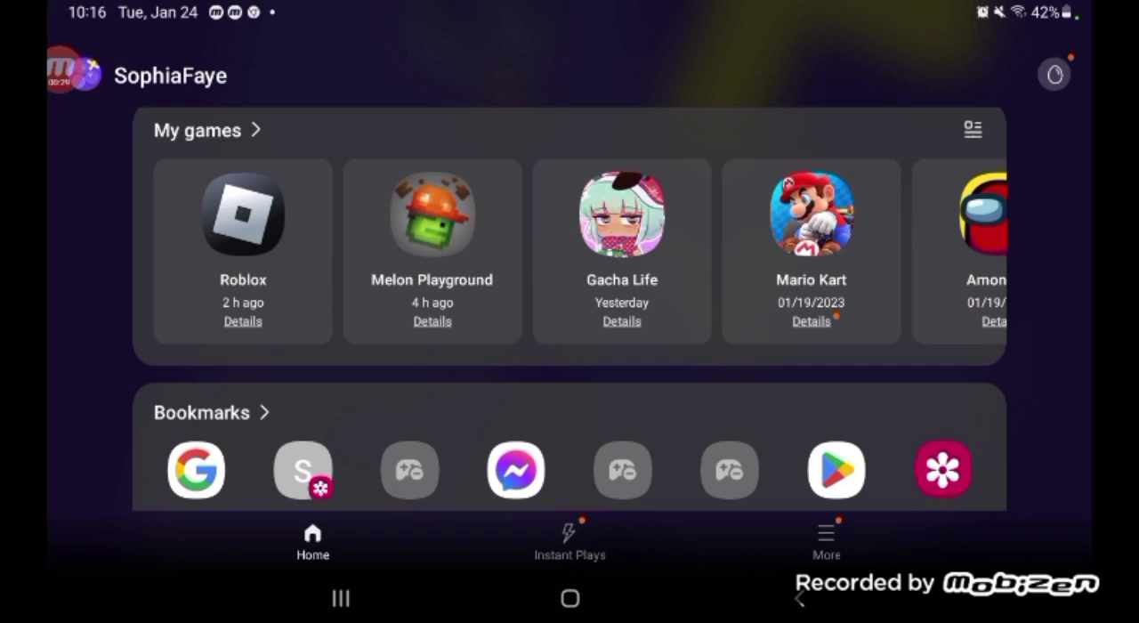
pyautogui.click(243, 252)
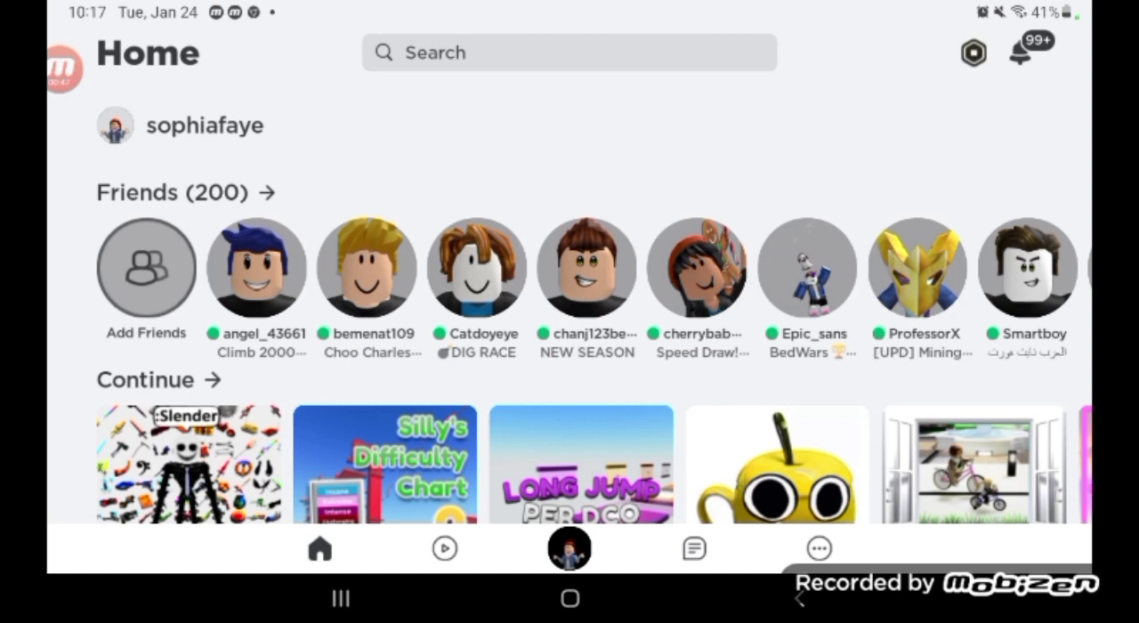
pyautogui.hscroll(5, 570, 267)
pyautogui.hscroll(-5, 570, 267)
pyautogui.hscroll(6, 570, 267)
pyautogui.hscroll(-3, 570, 267)
pyautogui.hscroll(-4, 570, 267)
pyautogui.hscroll(-2, 570, 267)
pyautogui.scroll(-5, 569, 356)
pyautogui.scroll(-2, 569, 356)
pyautogui.scroll(-5, 569, 311)
pyautogui.scroll(-2, 569, 312)
pyautogui.scroll(2, 569, 311)
pyautogui.scroll(2, 570, 311)
pyautogui.scroll(2, 569, 311)
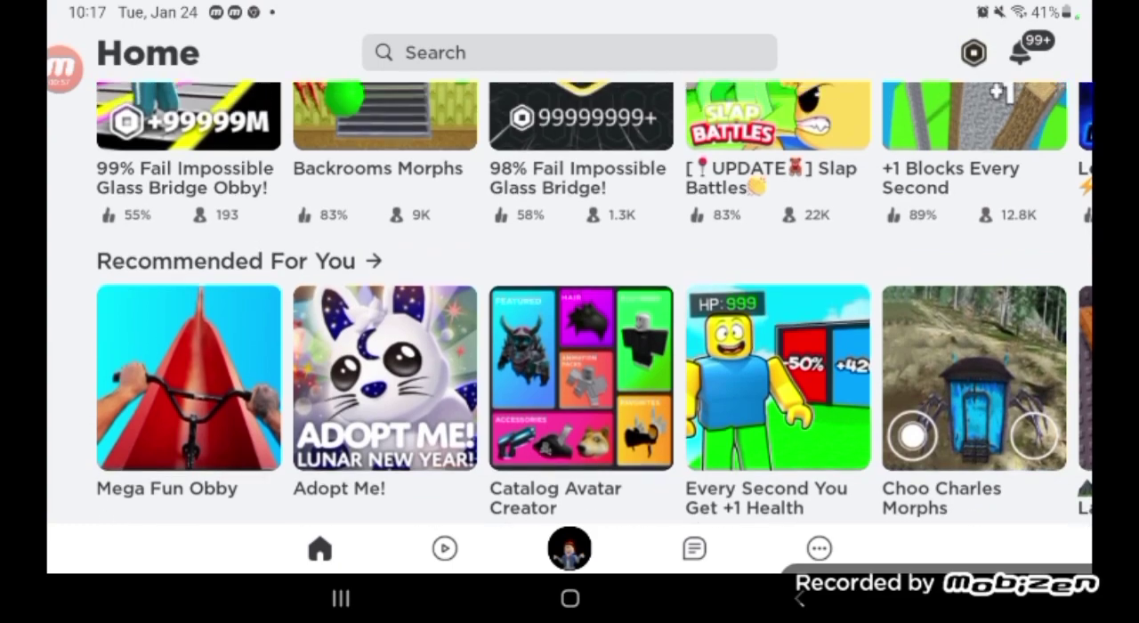
pyautogui.scroll(3, 570, 311)
pyautogui.scroll(3, 570, 312)
pyautogui.scroll(1, 569, 312)
pyautogui.hscroll(4, 569, 347)
pyautogui.hscroll(4, 570, 347)
pyautogui.hscroll(4, 570, 347)
pyautogui.hscroll(3, 569, 347)
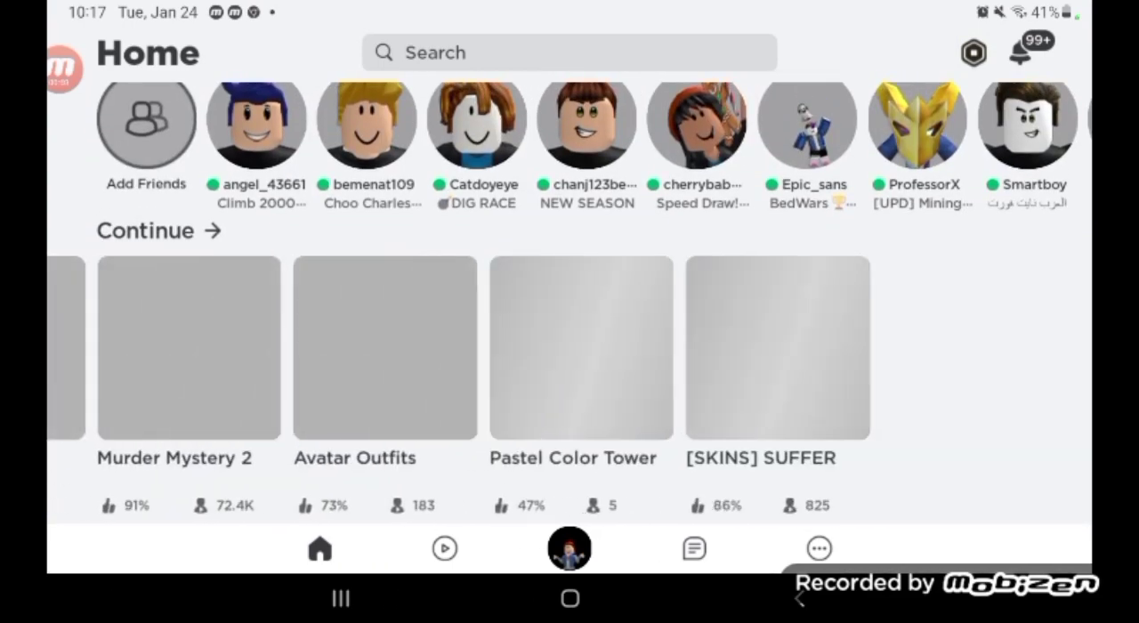
pyautogui.hscroll(3, 570, 347)
pyautogui.hscroll(-4, 569, 347)
pyautogui.hscroll(-4, 569, 347)
pyautogui.hscroll(-4, 570, 347)
pyautogui.hscroll(-2, 569, 347)
# - Open the [FREE ADMIN] game's details from the Continue row
pyautogui.click(580, 347)
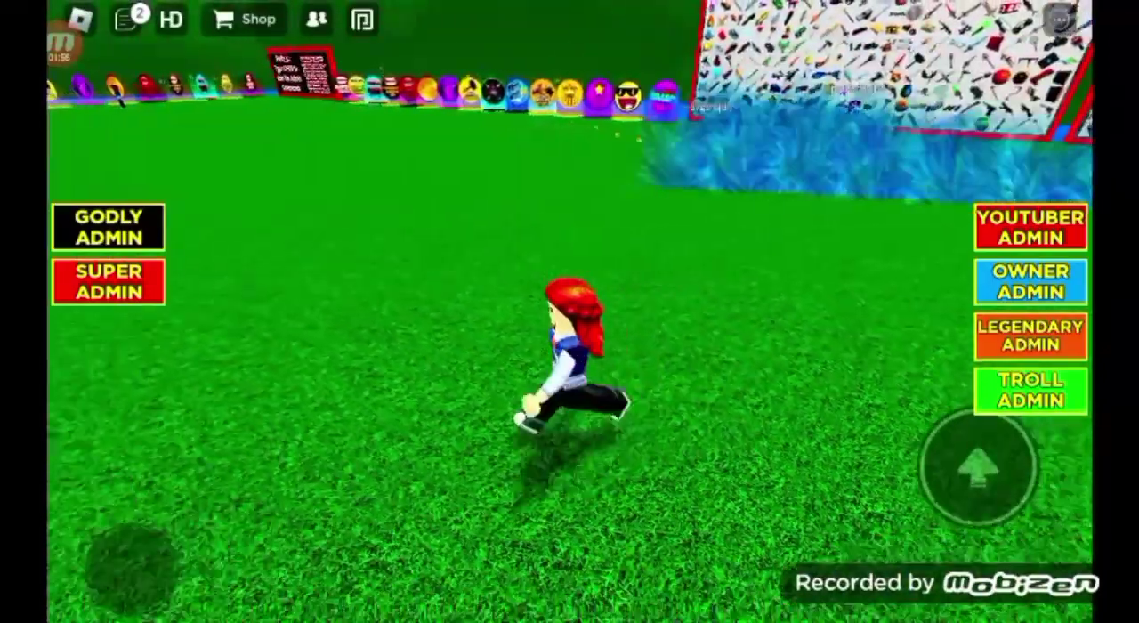
# - Leave the [FREE ADMIN] experience through the Roblox menu and confirm Leave
pyautogui.click(80, 18)
pyautogui.click(569, 570)
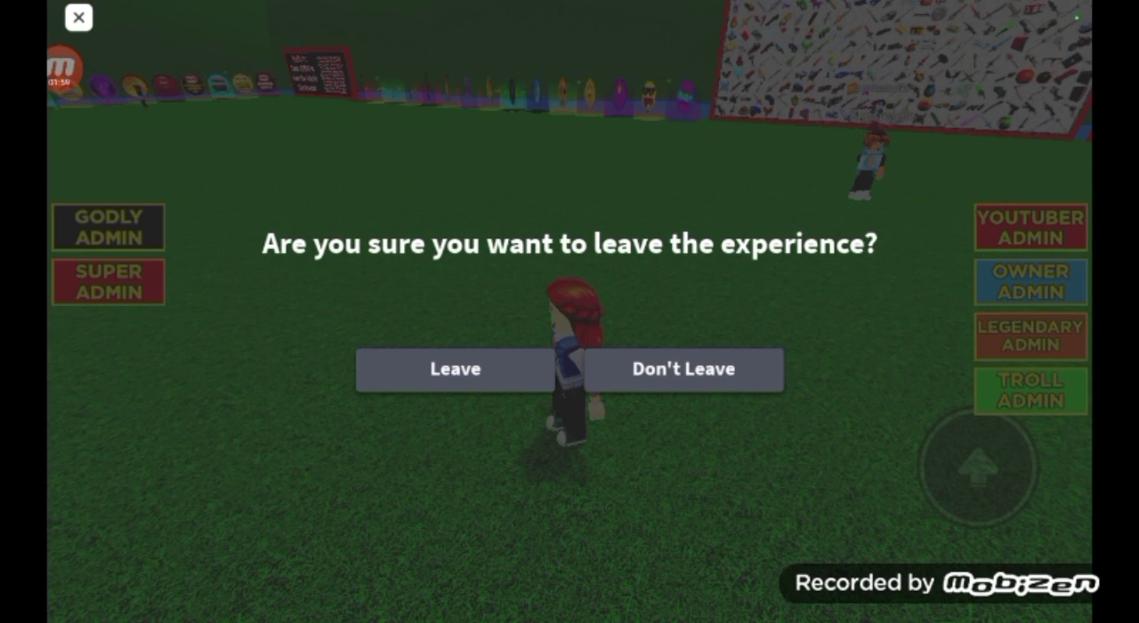
pyautogui.click(455, 368)
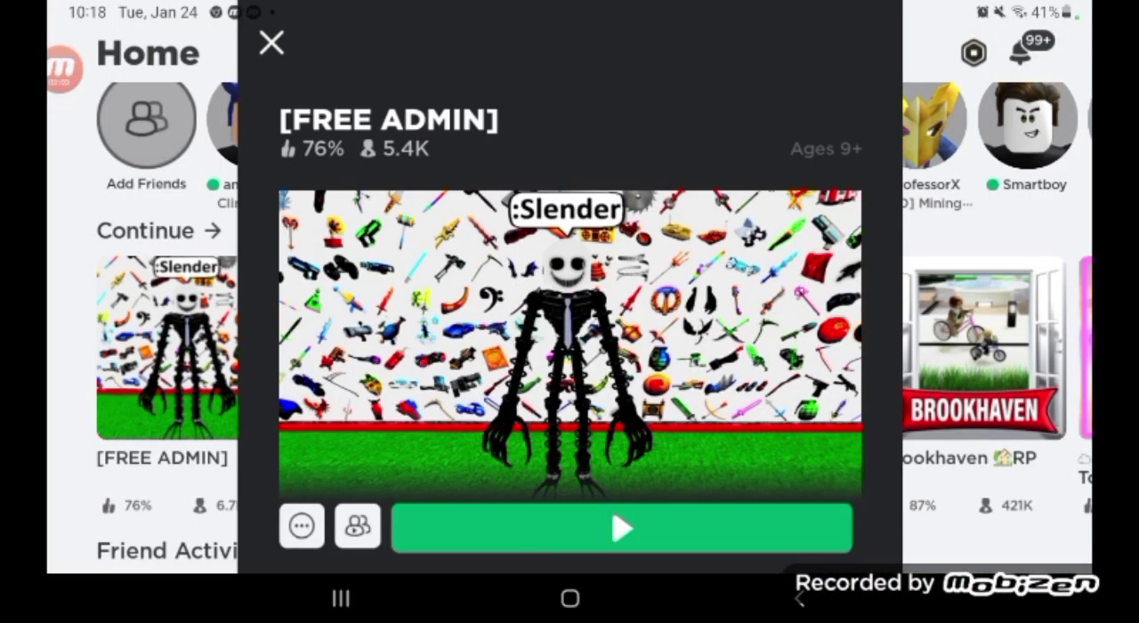
# - Close the [FREE ADMIN] panel and start a player search from Add Friends
pyautogui.click(271, 43)
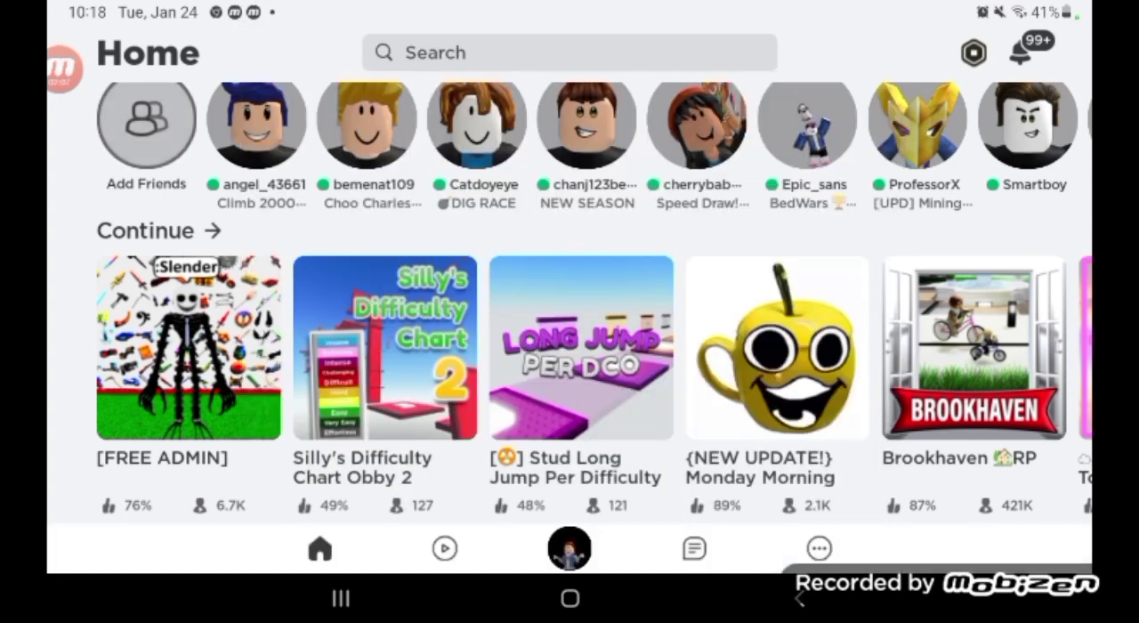
pyautogui.click(146, 124)
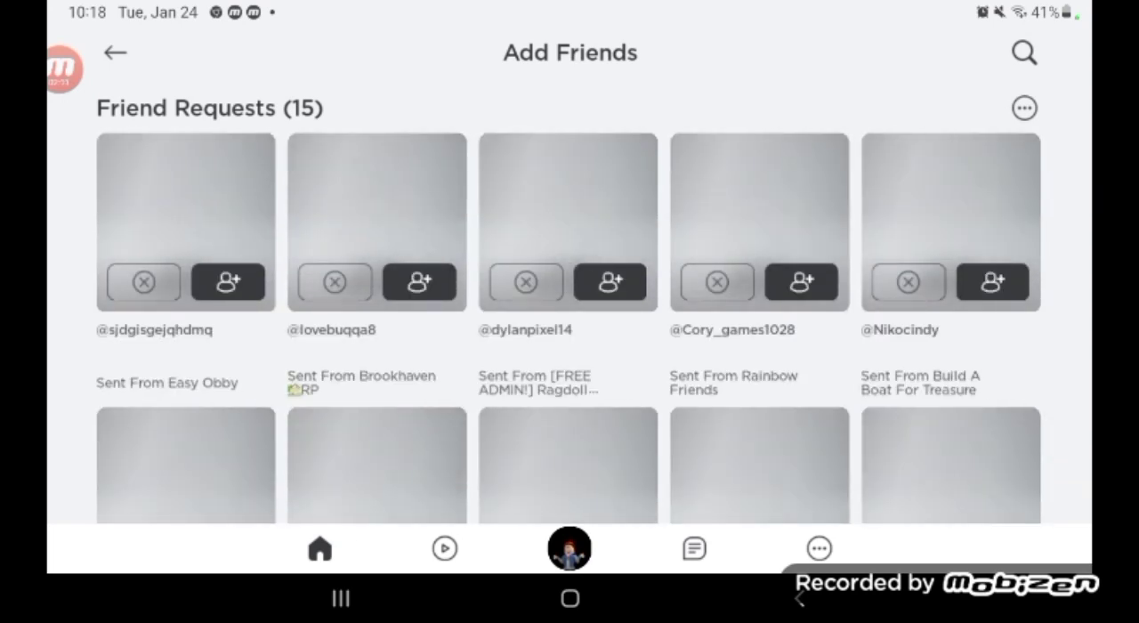
pyautogui.click(1023, 52)
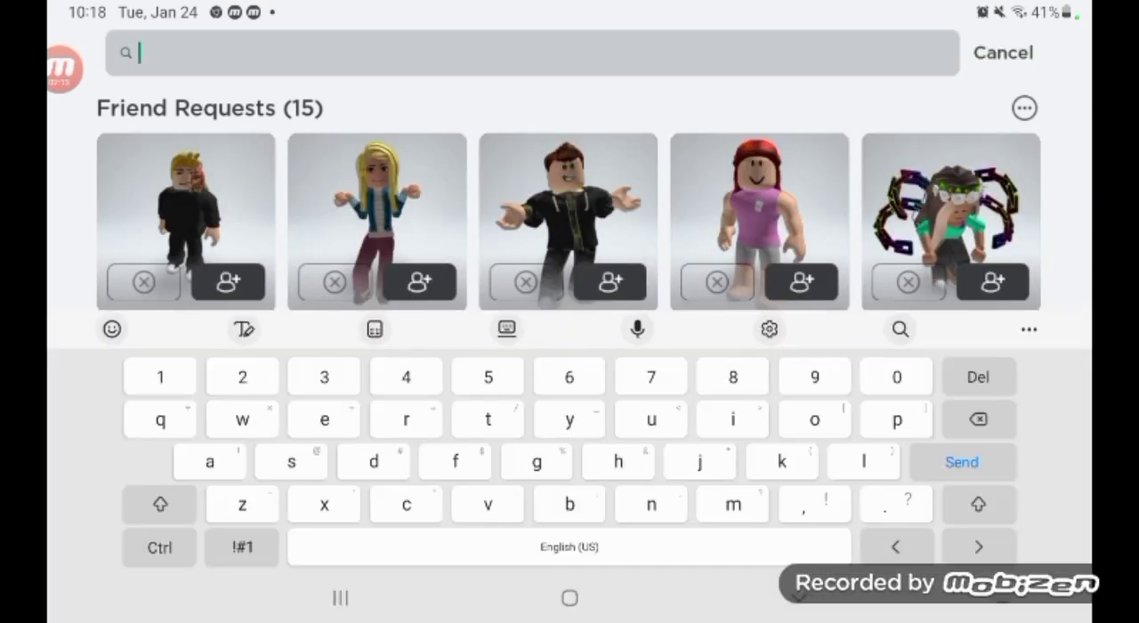
pyautogui.write('s')
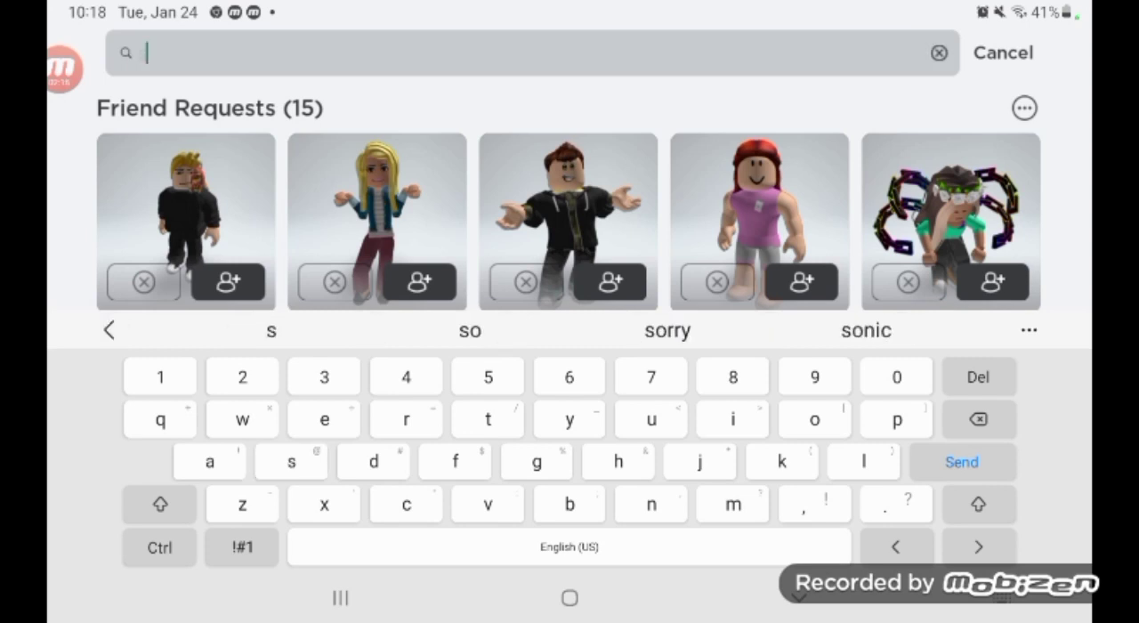
pyautogui.write('oph')
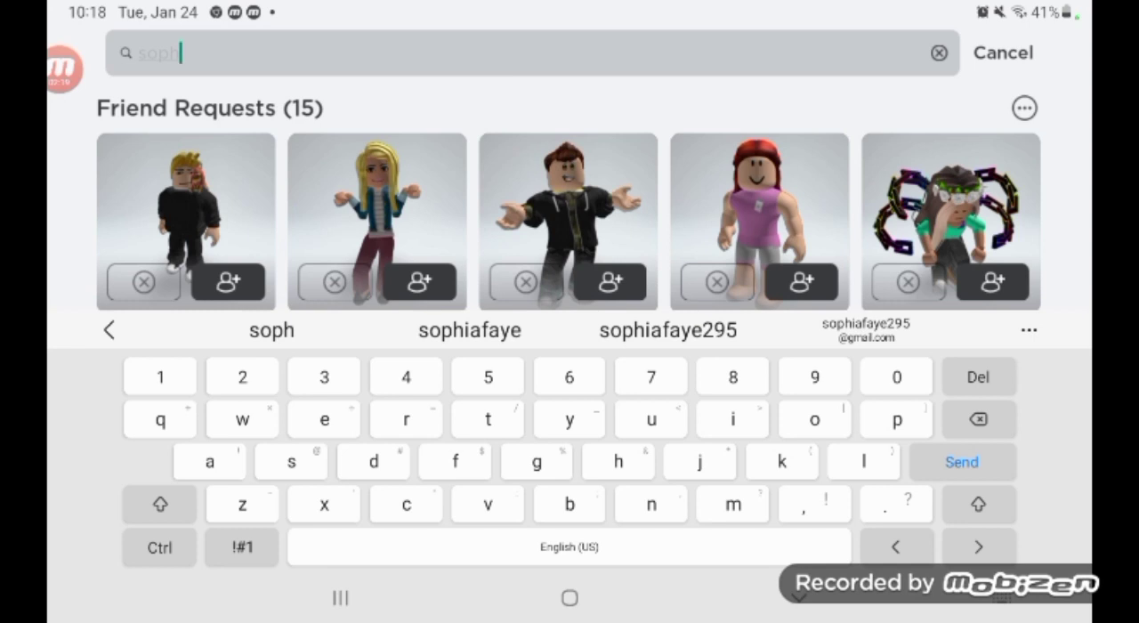
pyautogui.write('iafa')
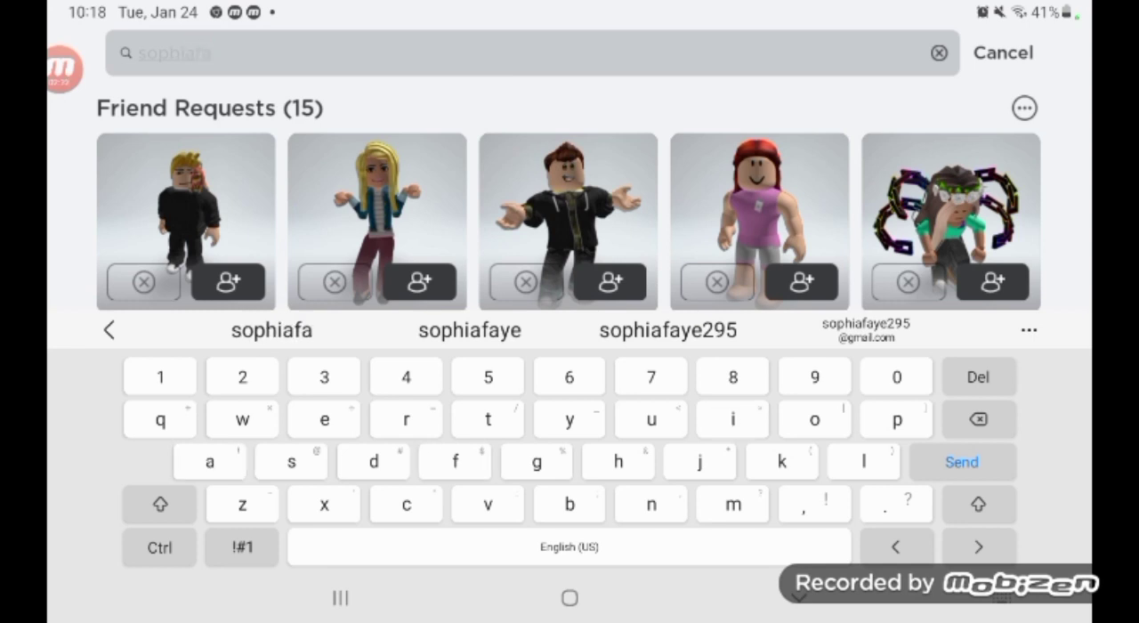
pyautogui.write('y')
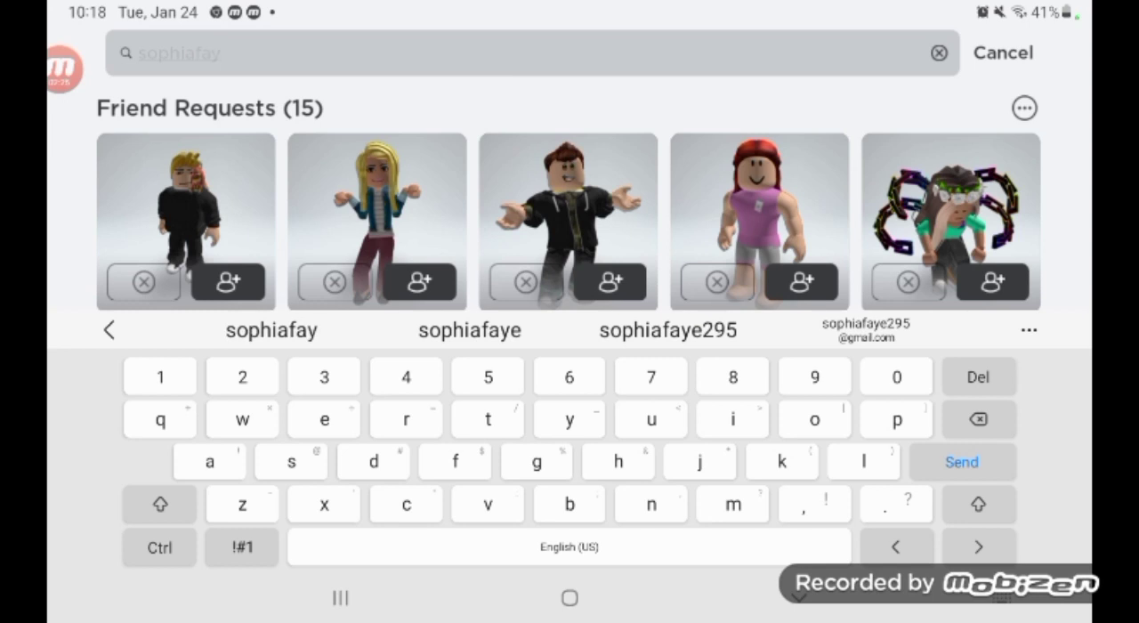
pyautogui.write('e')
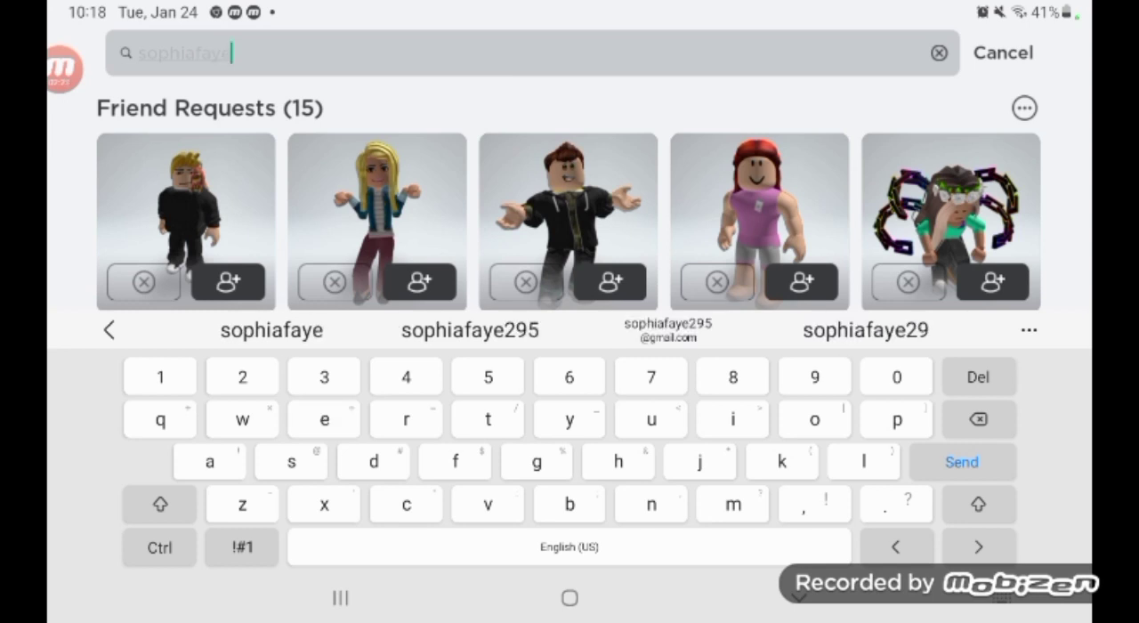
pyautogui.write('29')
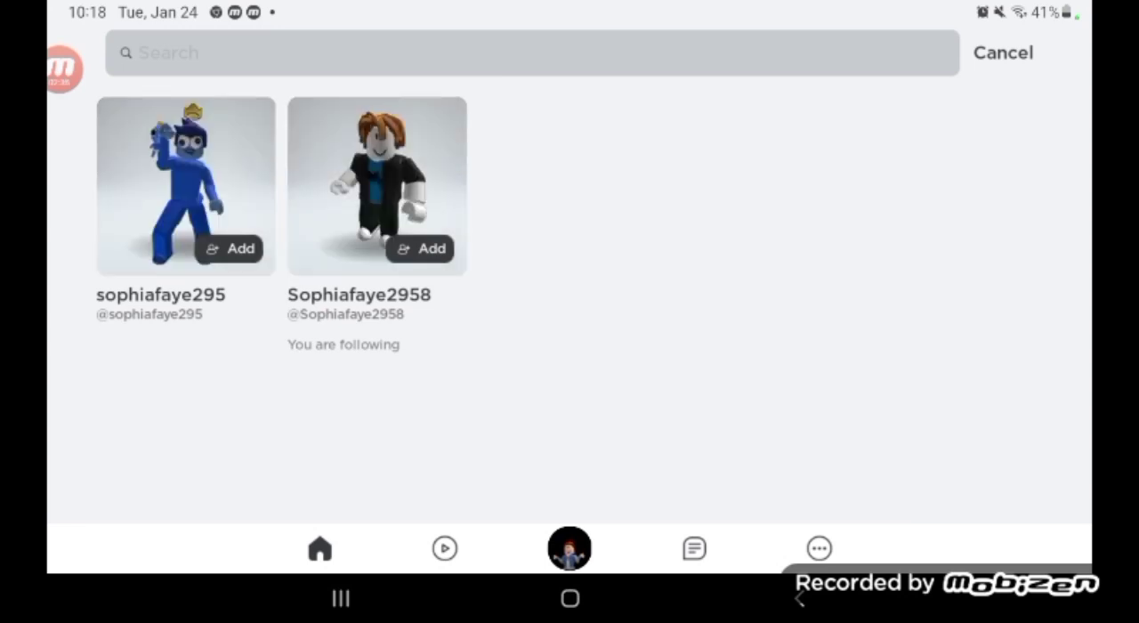
pyautogui.click(376, 183)
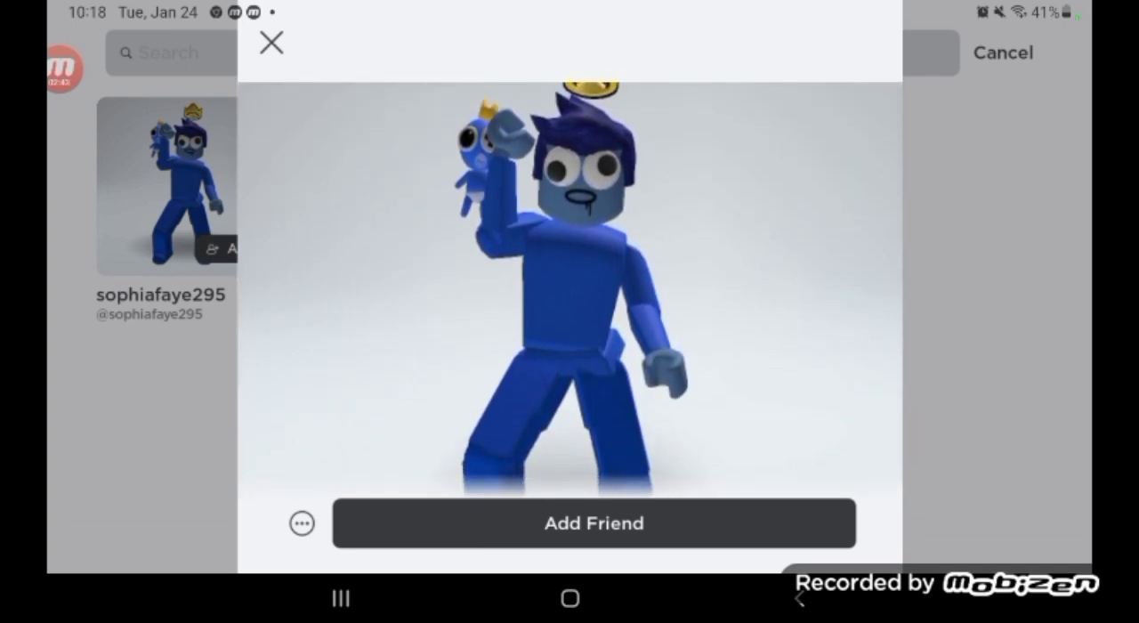
pyautogui.scroll(-8, 570, 294)
pyautogui.scroll(-2, 569, 294)
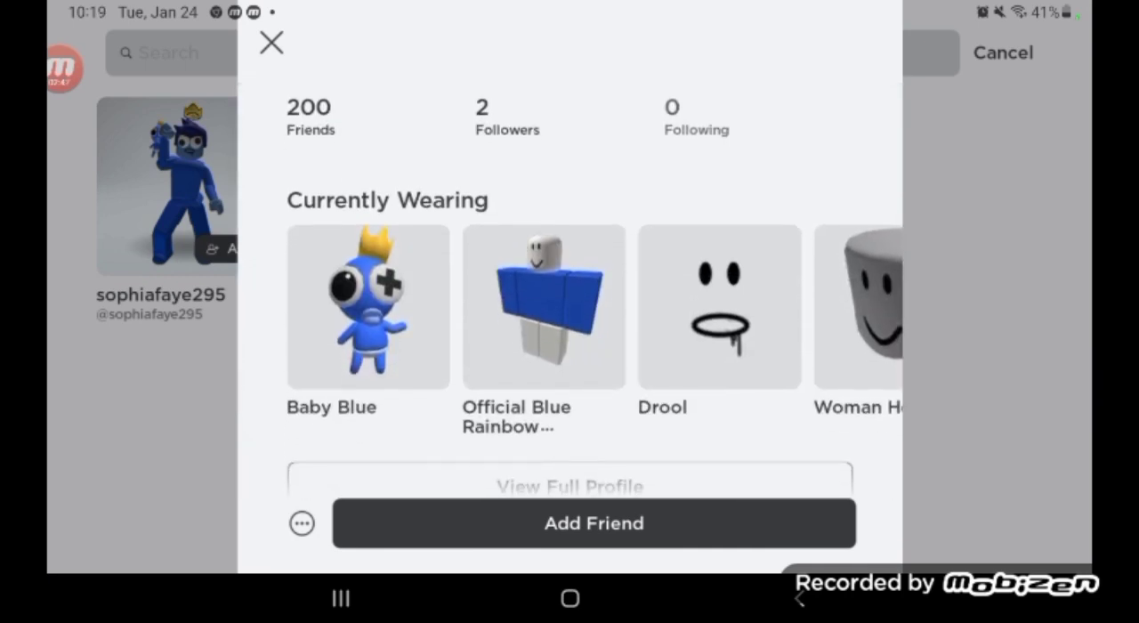
pyautogui.moveTo(800, 356); pyautogui.dragTo(356, 356)
pyautogui.moveTo(712, 307)
pyautogui.mouseDown()
pyautogui.moveTo(400, 307)
pyautogui.moveTo(845, 307)
pyautogui.mouseUp()
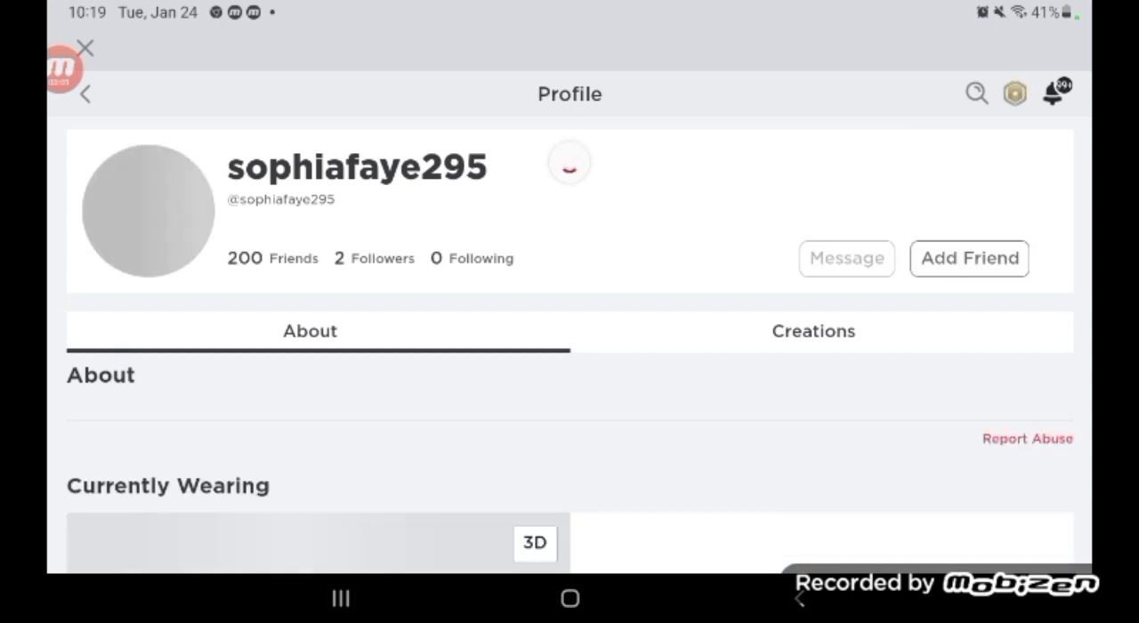
pyautogui.scroll(-5, 569, 356)
pyautogui.scroll(-5, 570, 355)
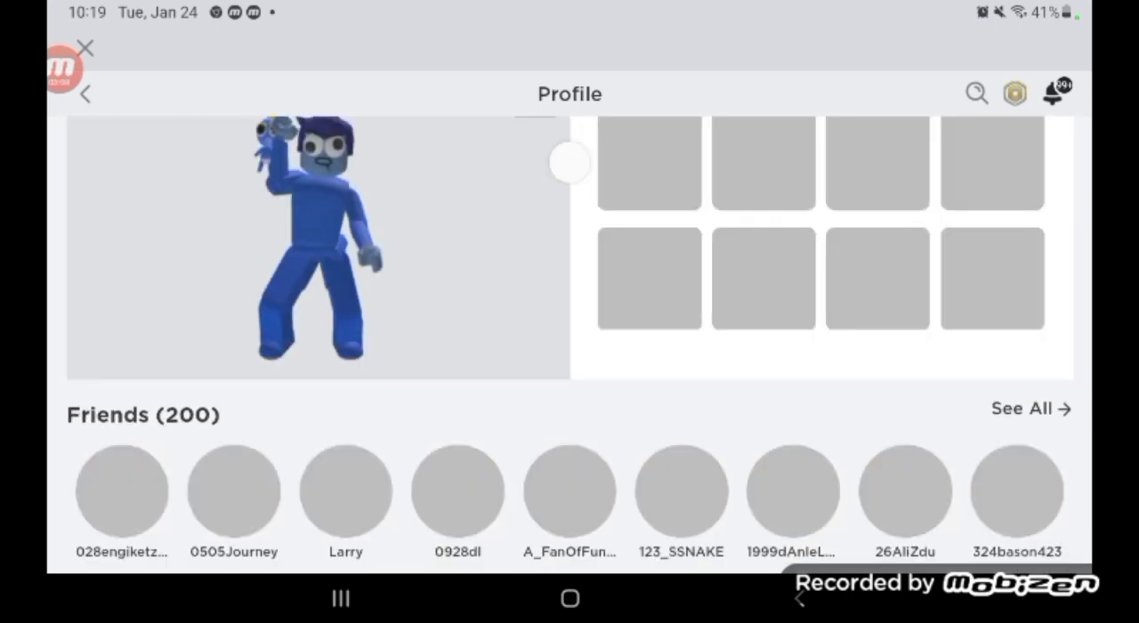
pyautogui.scroll(3, 569, 356)
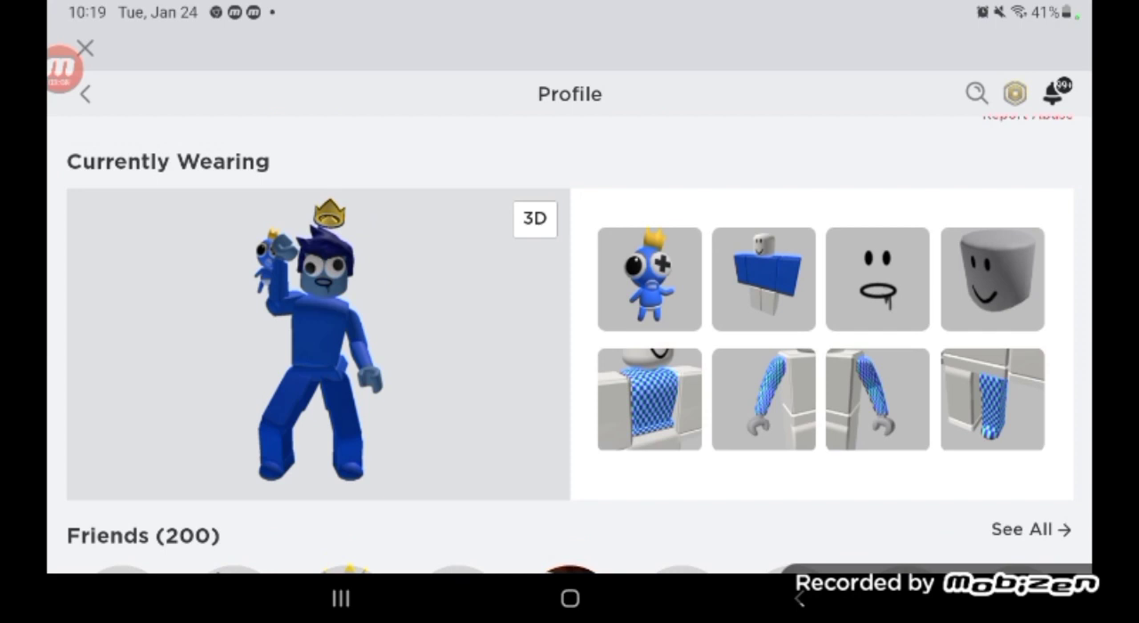
pyautogui.scroll(-5, 569, 356)
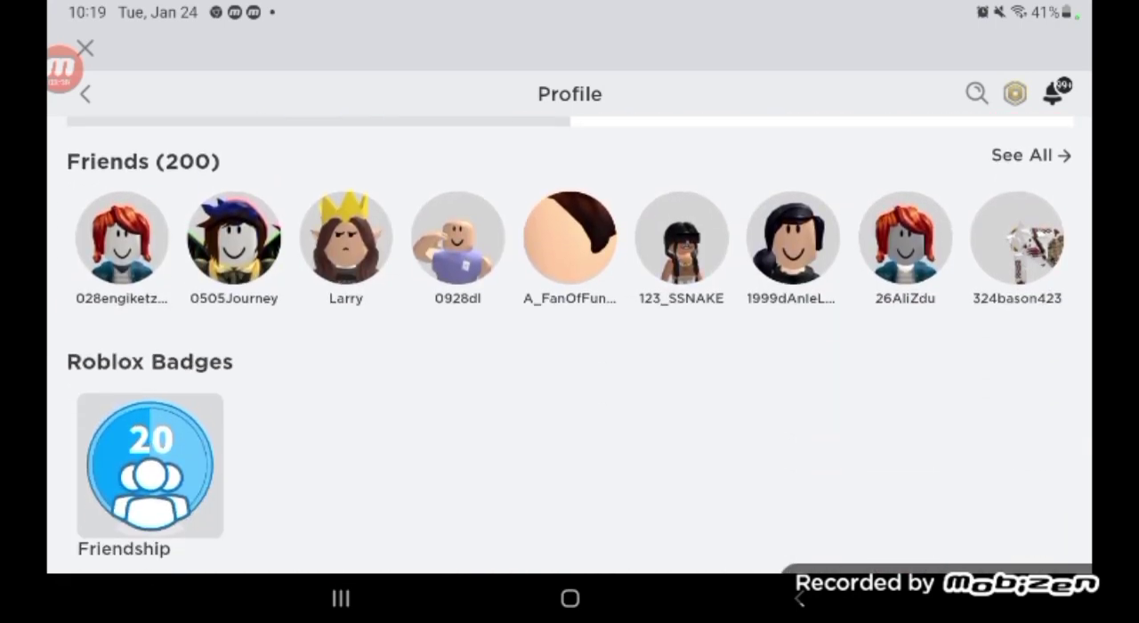
pyautogui.scroll(5, 570, 356)
pyautogui.scroll(3, 569, 356)
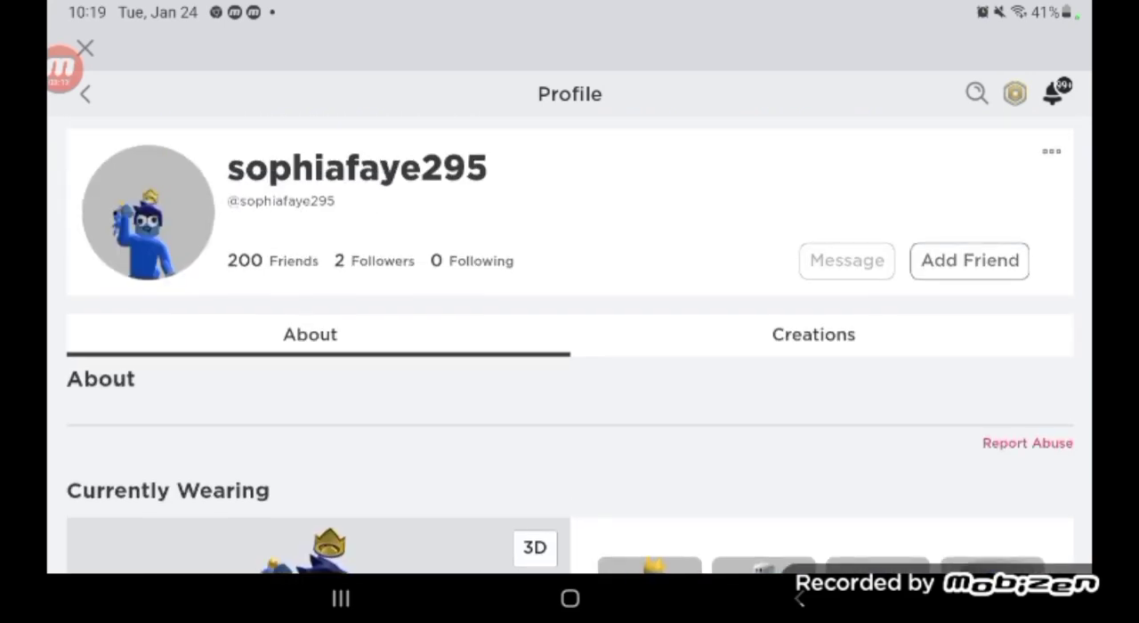
pyautogui.scroll(-3, 570, 356)
pyautogui.scroll(-3, 570, 356)
pyautogui.scroll(-4, 569, 356)
pyautogui.scroll(-4, 570, 356)
pyautogui.scroll(5, 569, 356)
pyautogui.scroll(4, 570, 356)
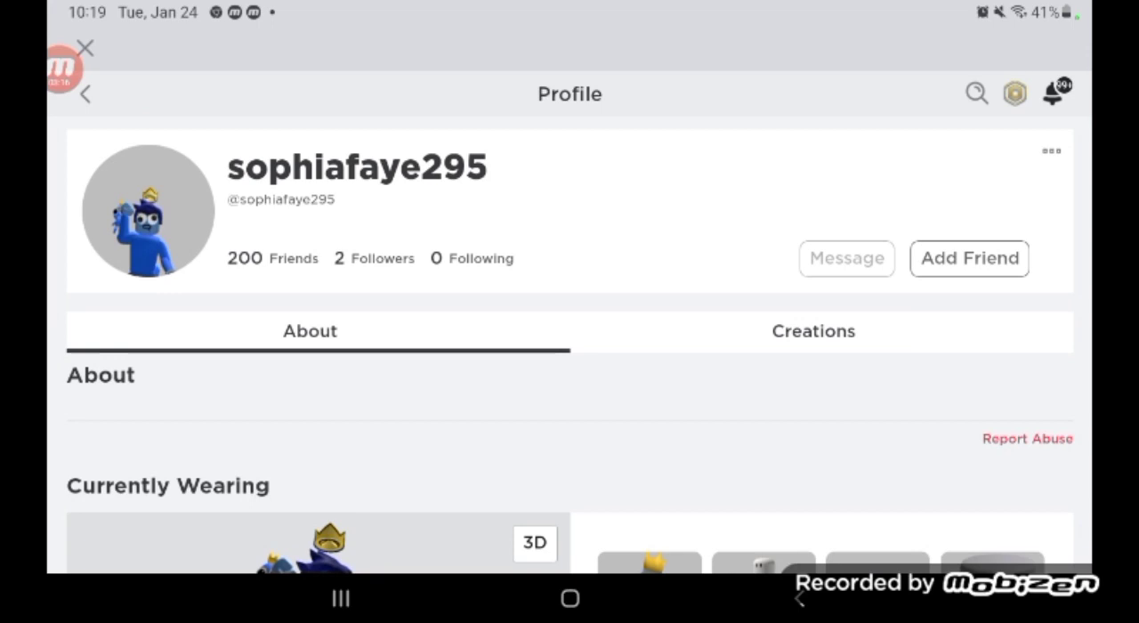
pyautogui.click(969, 257)
pyautogui.scroll(-5, 570, 356)
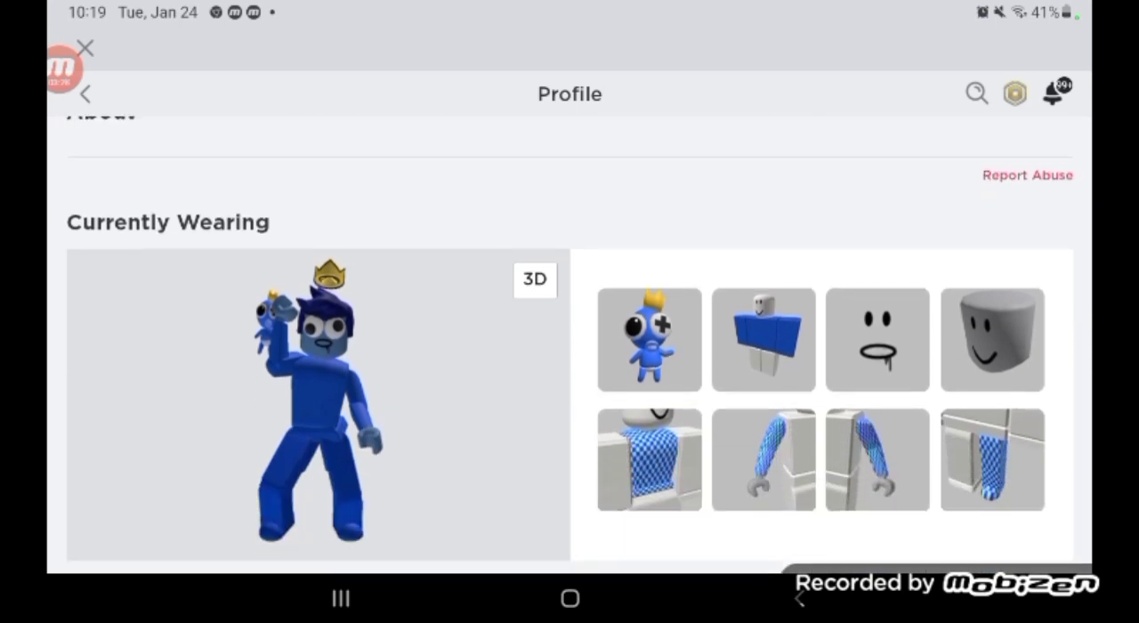
pyautogui.scroll(-2, 569, 355)
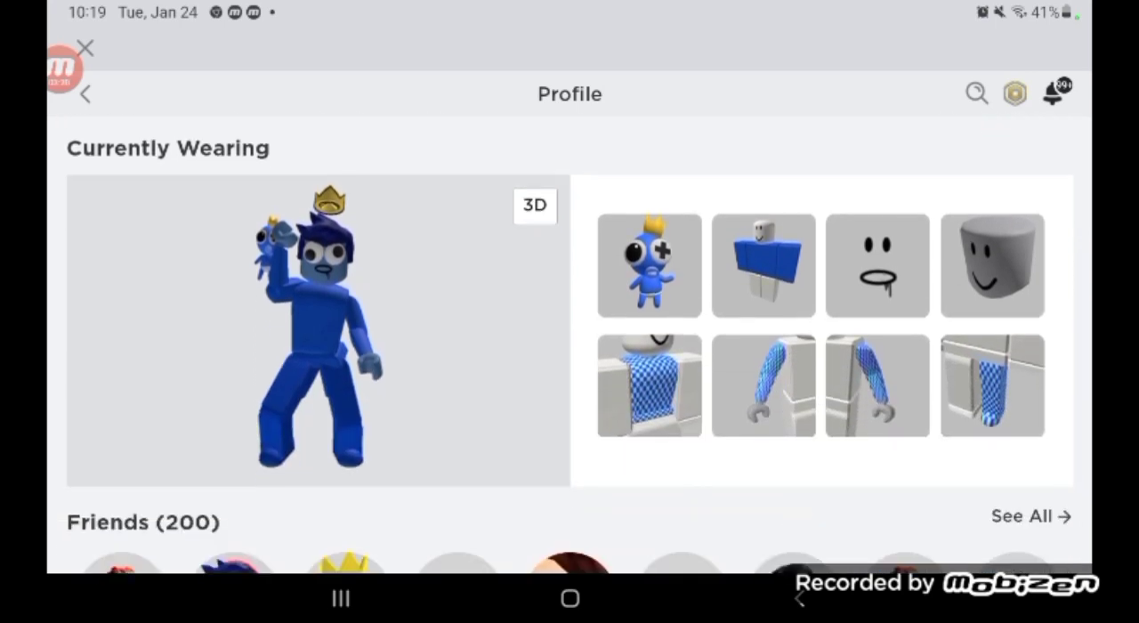
pyautogui.scroll(-1, 570, 356)
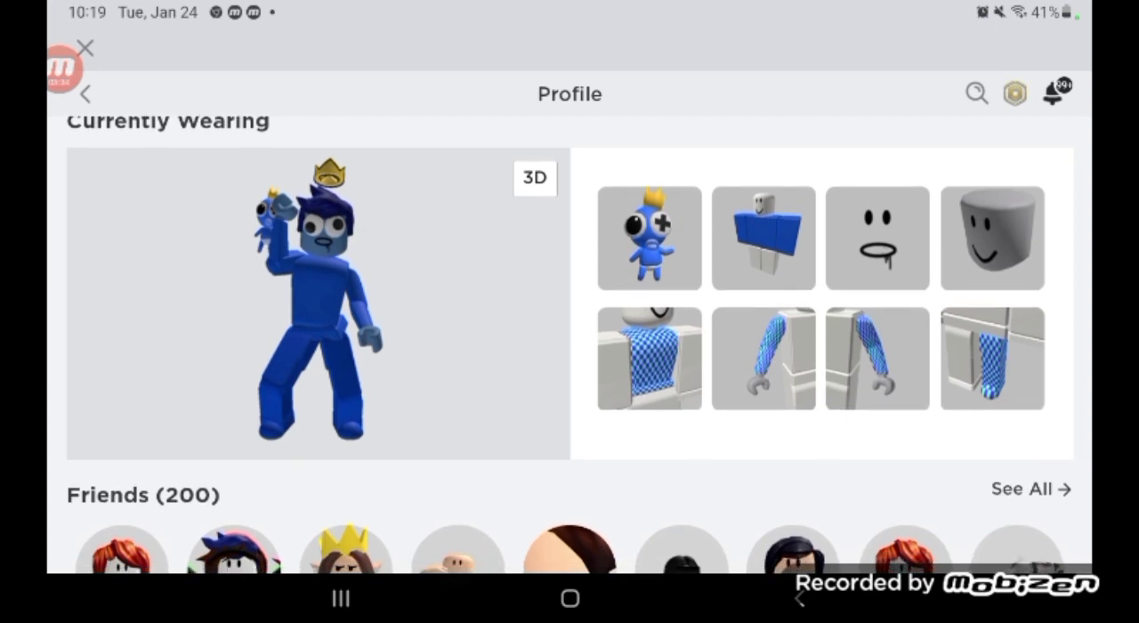
pyautogui.click(535, 177)
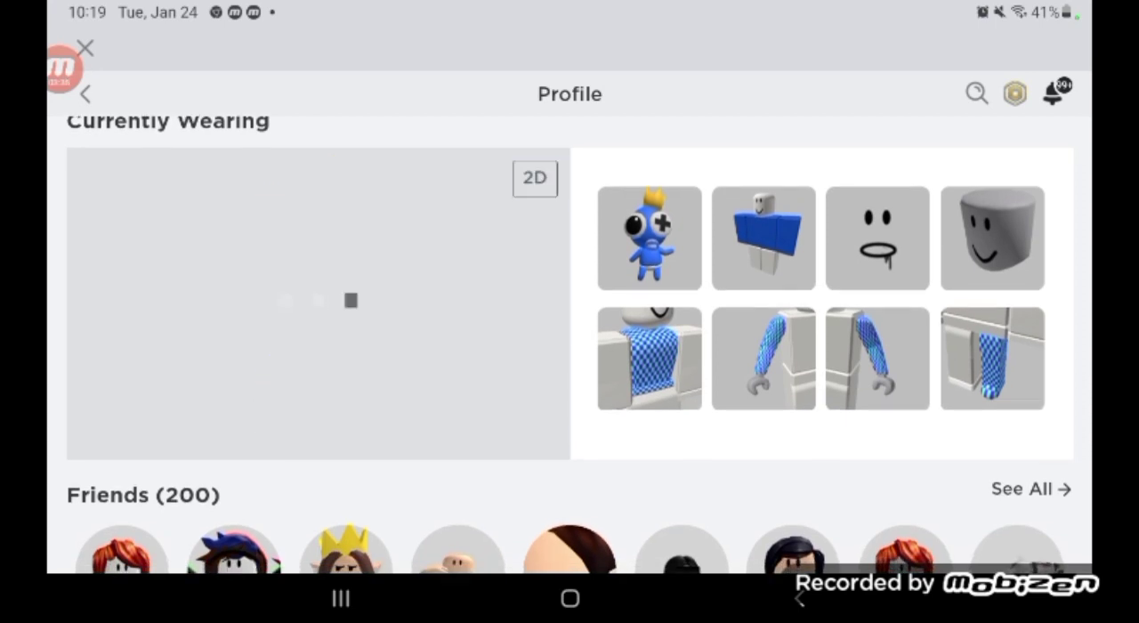
pyautogui.click(535, 177)
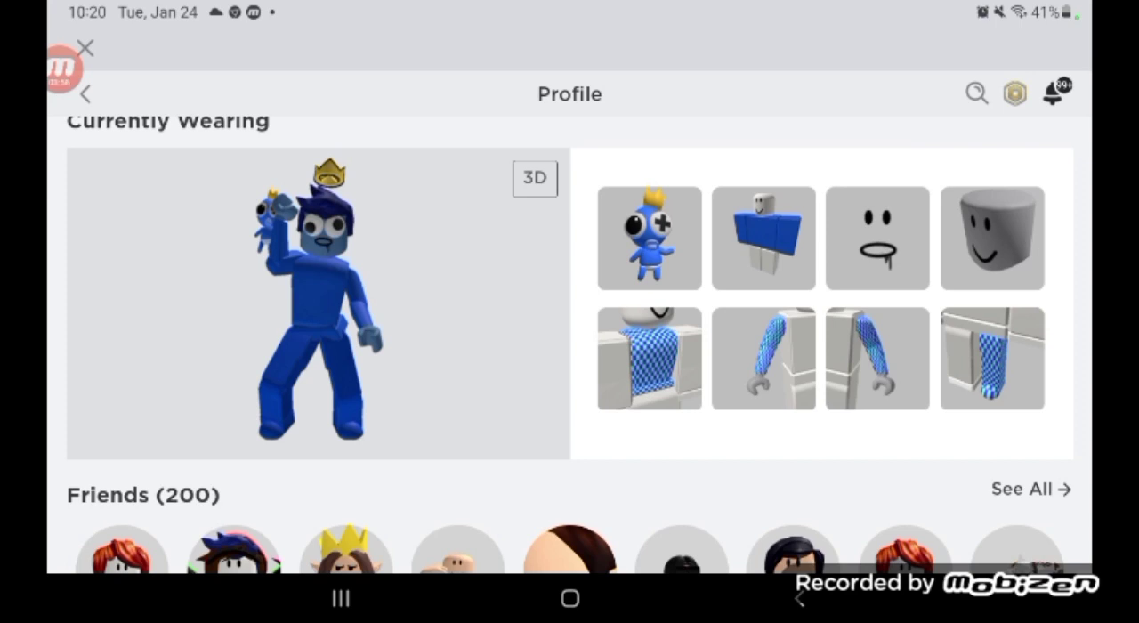
pyautogui.scroll(-10, 569, 356)
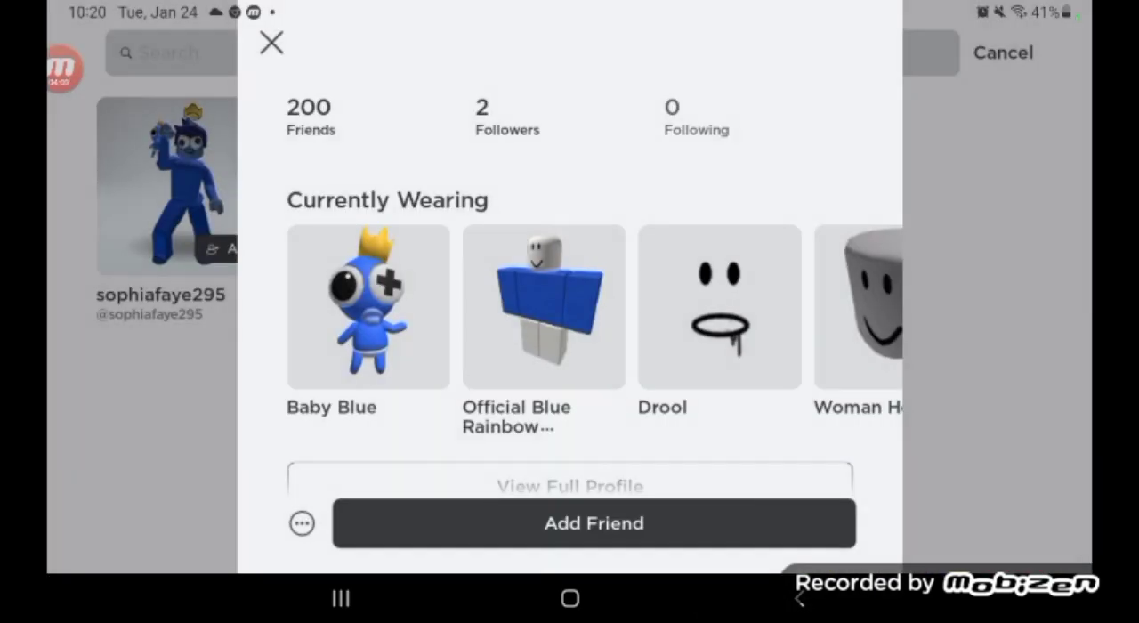
pyautogui.click(271, 43)
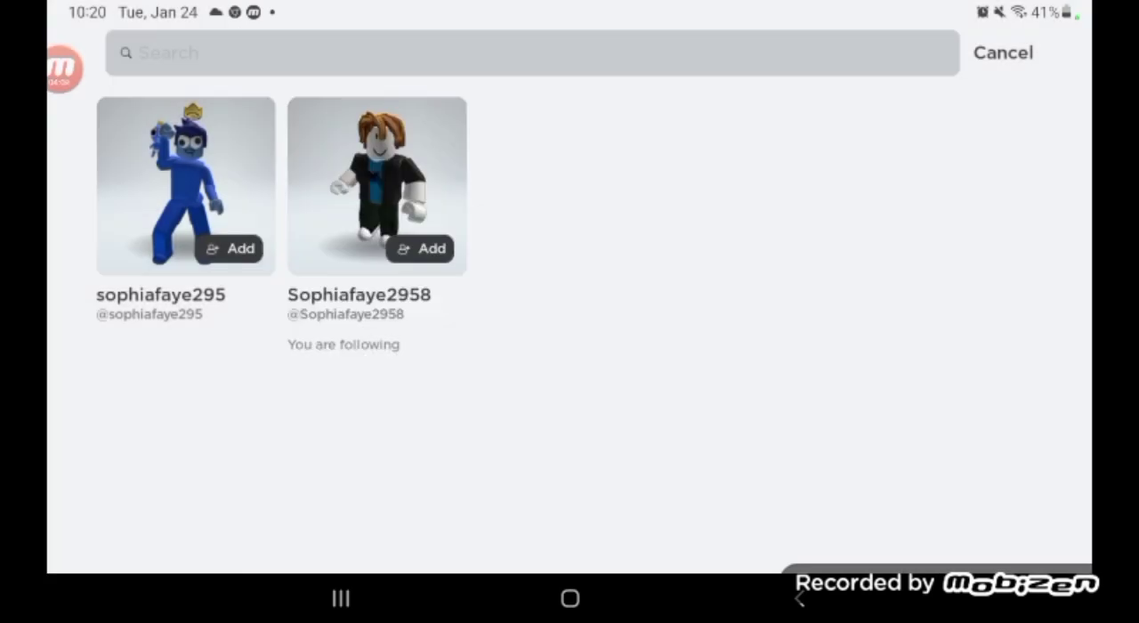
pyautogui.click(376, 178)
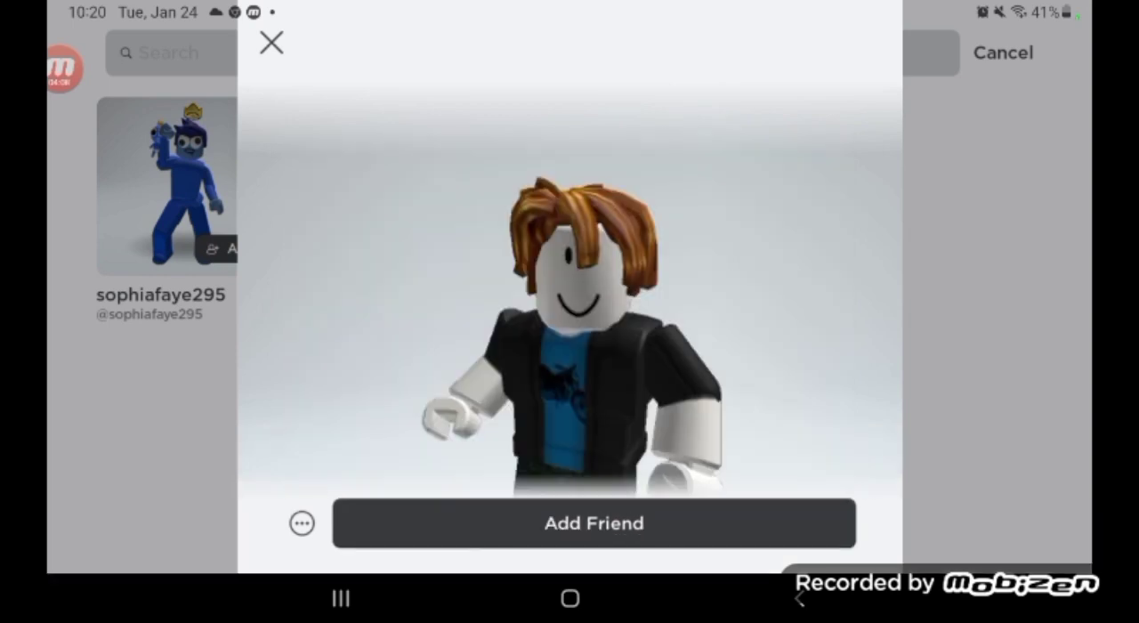
pyautogui.scroll(-8, 569, 294)
pyautogui.scroll(2, 569, 312)
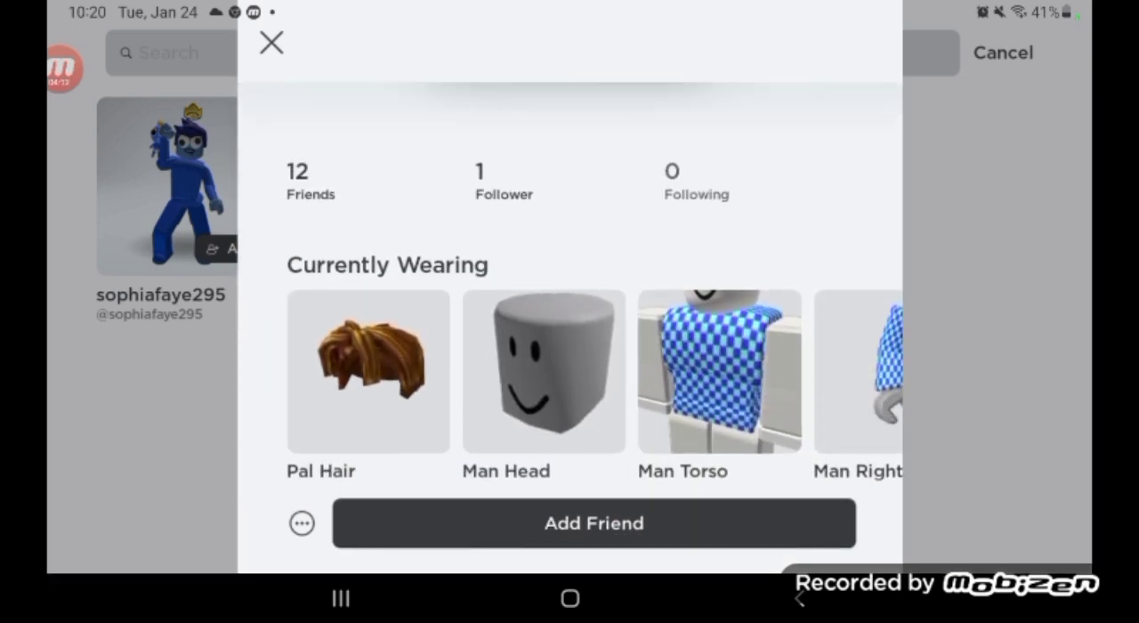
pyautogui.scroll(-2, 570, 311)
pyautogui.click(569, 435)
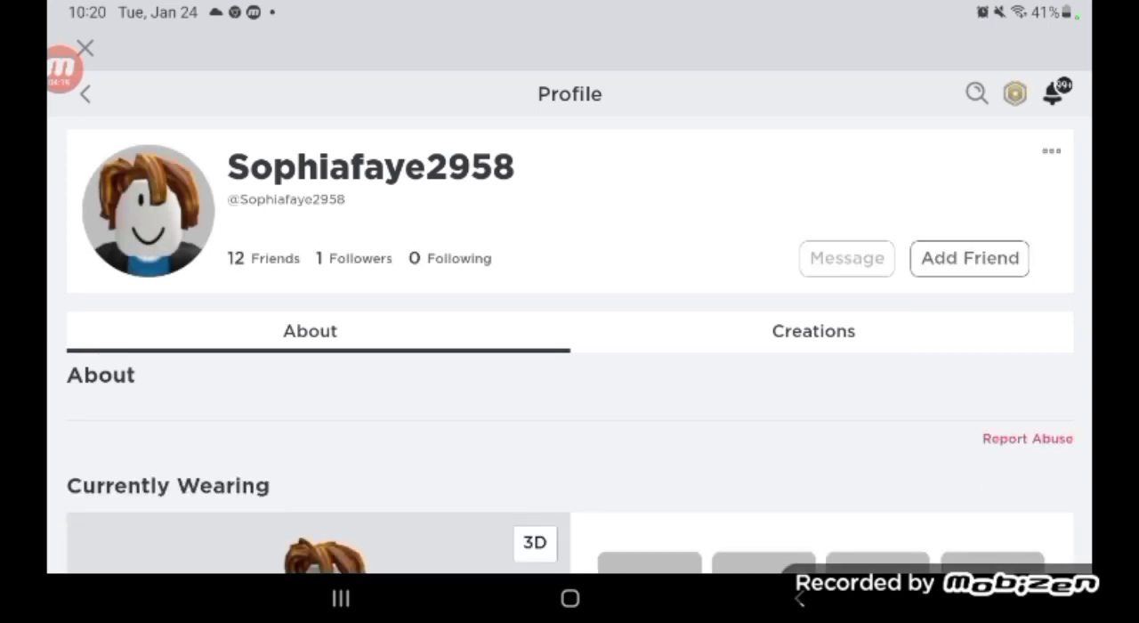
pyautogui.scroll(-10, 569, 356)
pyautogui.scroll(-2, 570, 356)
pyautogui.scroll(5, 570, 356)
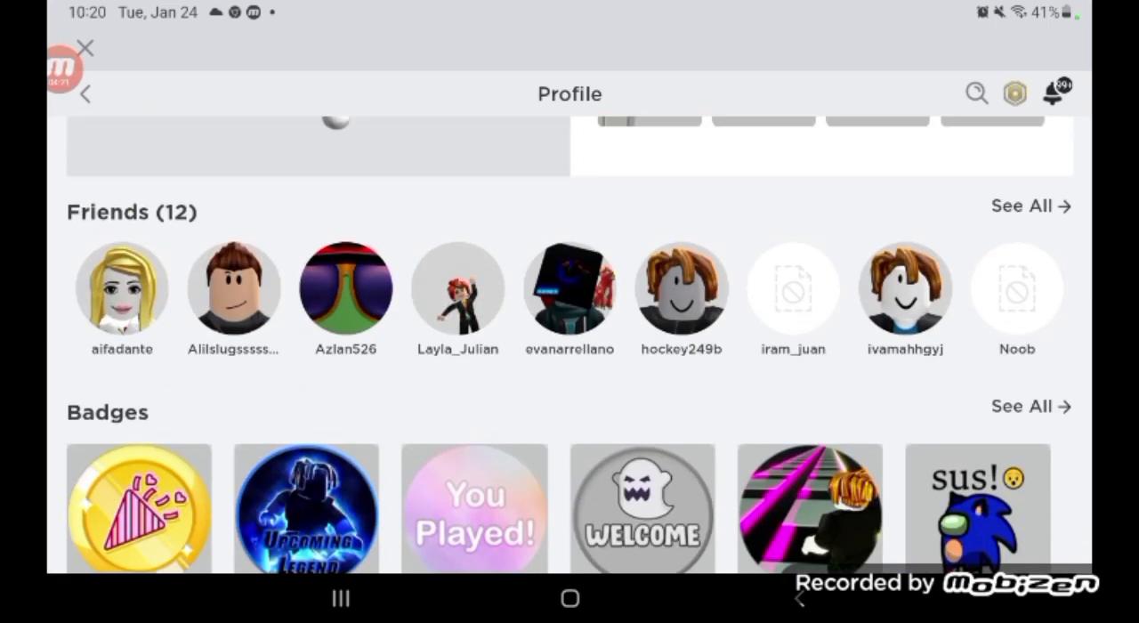
pyautogui.scroll(1, 569, 356)
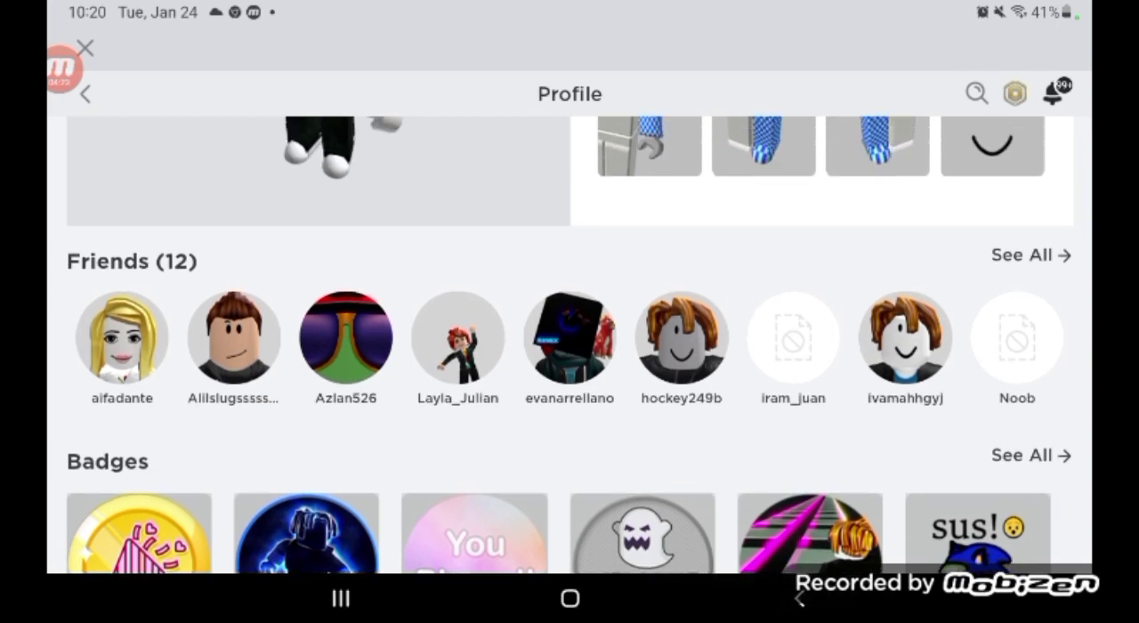
pyautogui.press('Escape')
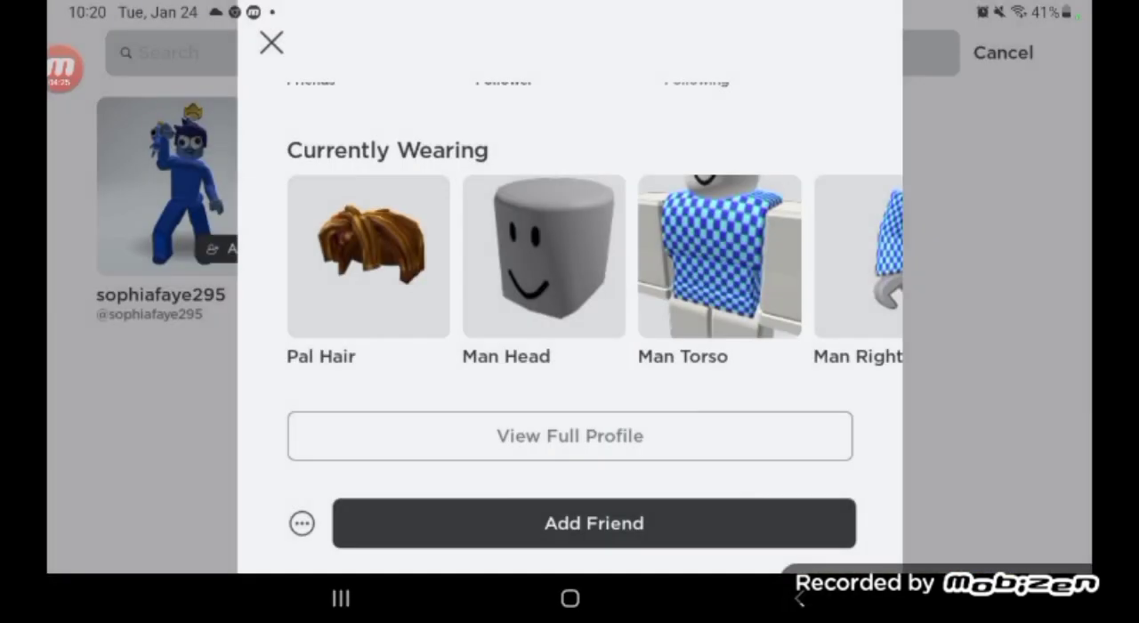
pyautogui.click(270, 43)
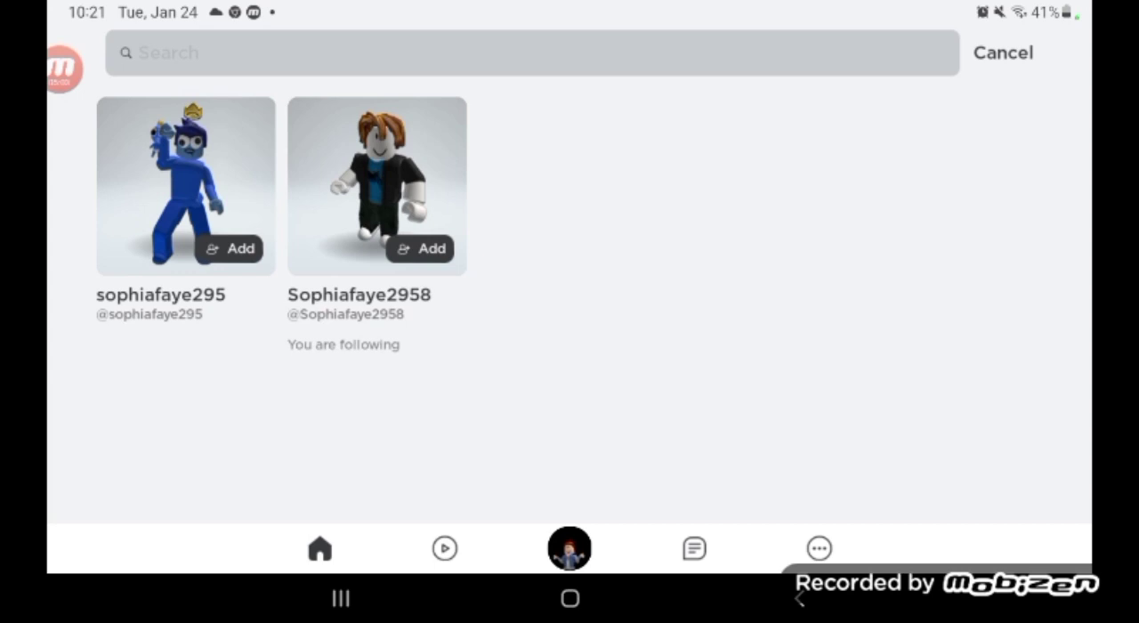
pyautogui.click(569, 548)
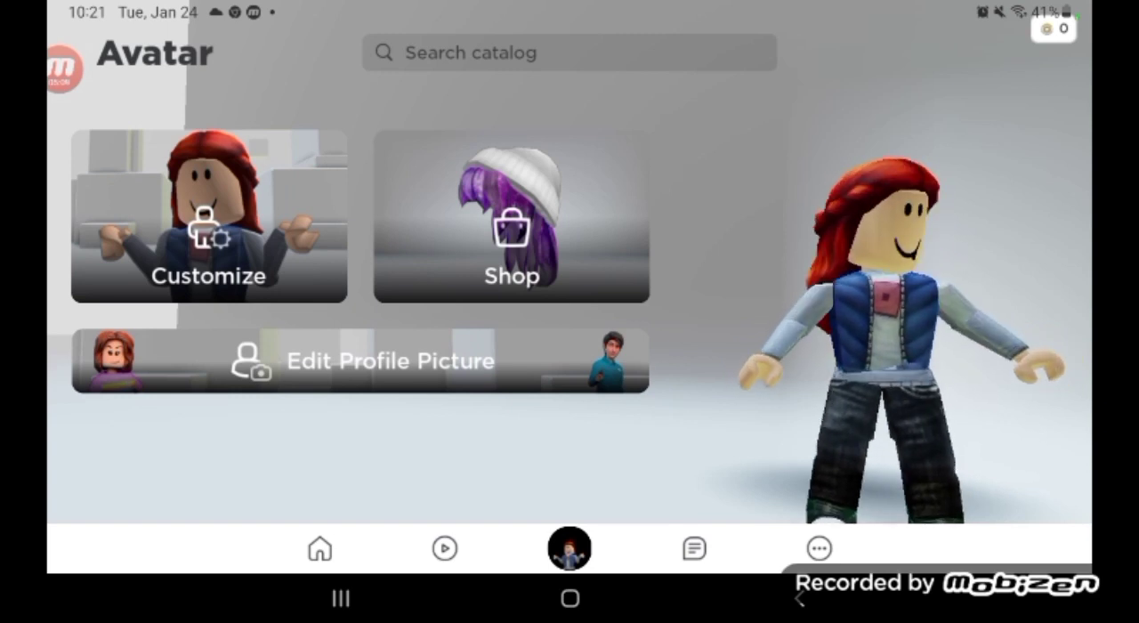
pyautogui.click(208, 217)
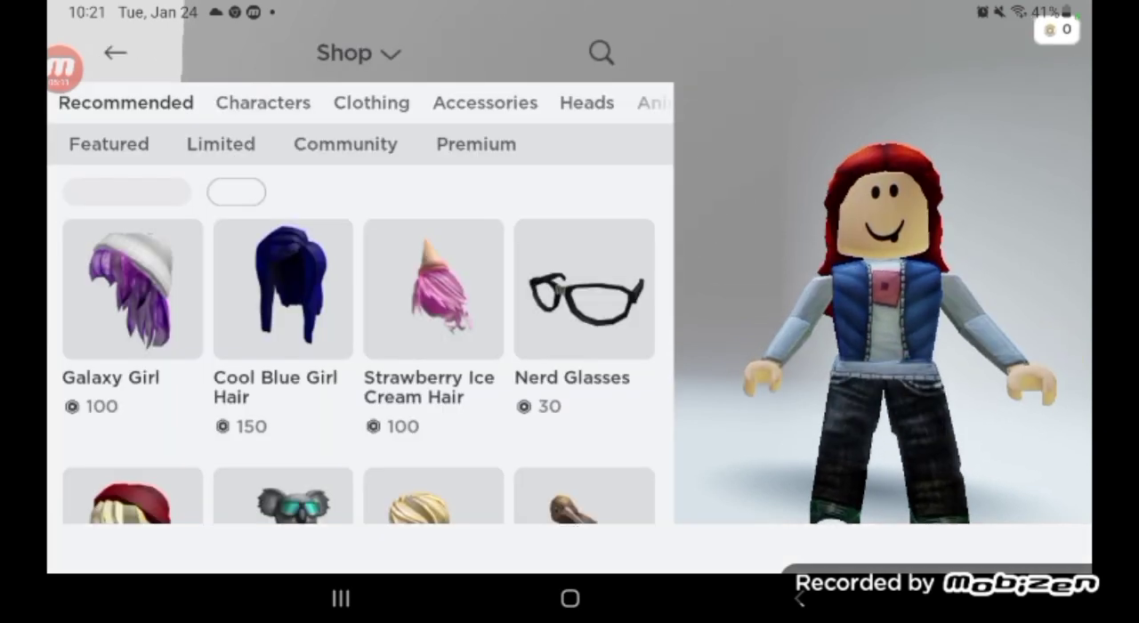
pyautogui.scroll(-4, 356, 356)
pyautogui.scroll(-5, 356, 356)
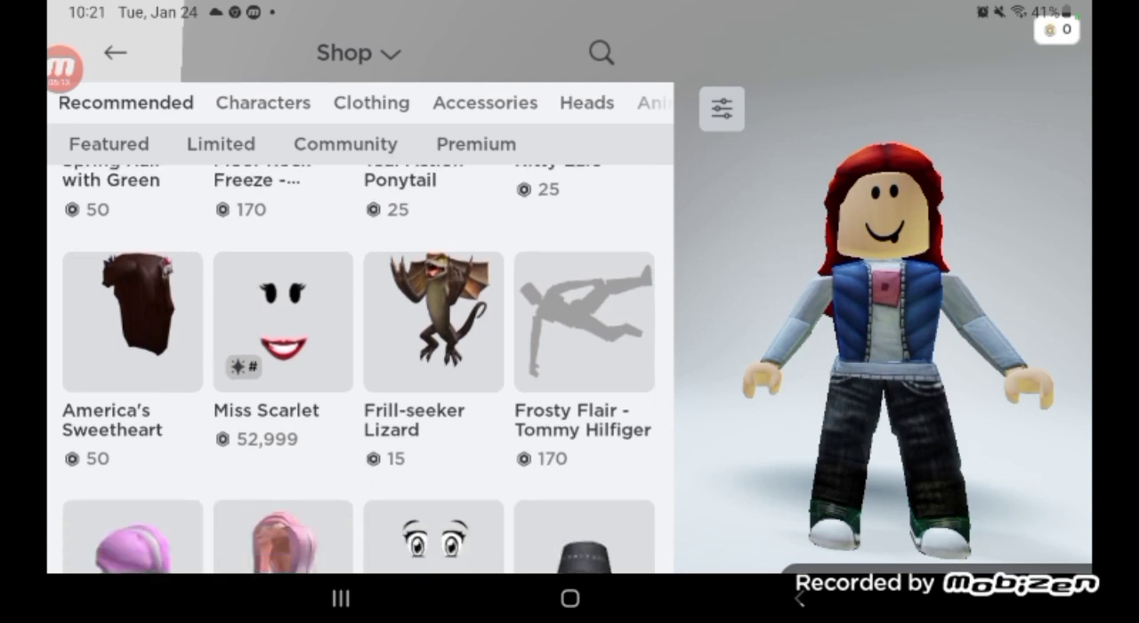
pyautogui.scroll(-5, 355, 356)
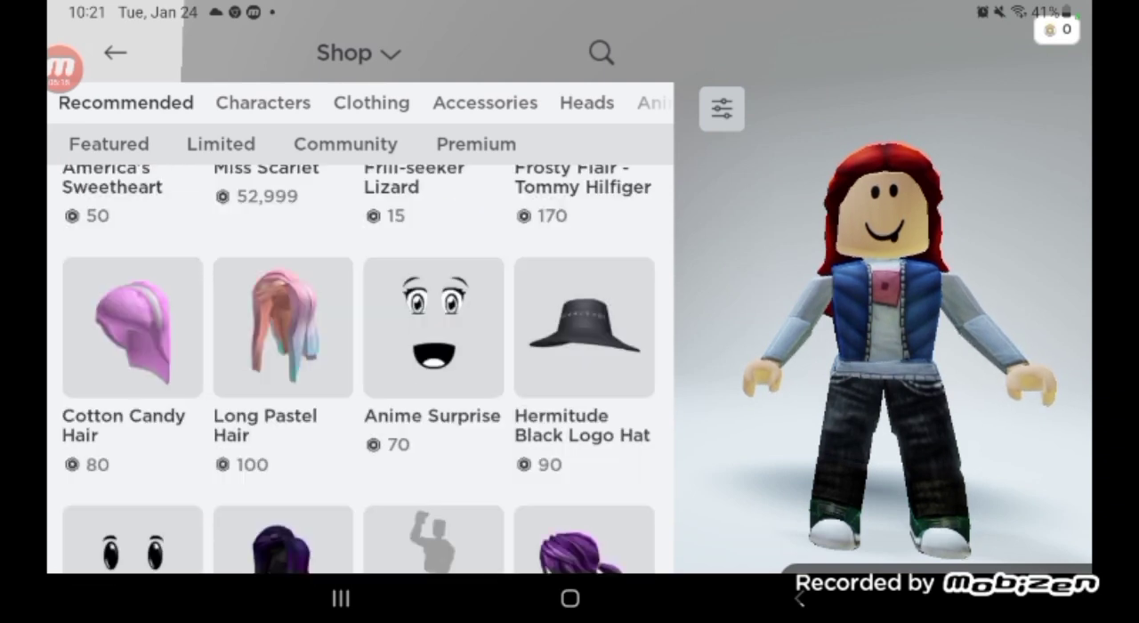
pyautogui.scroll(-3, 356, 356)
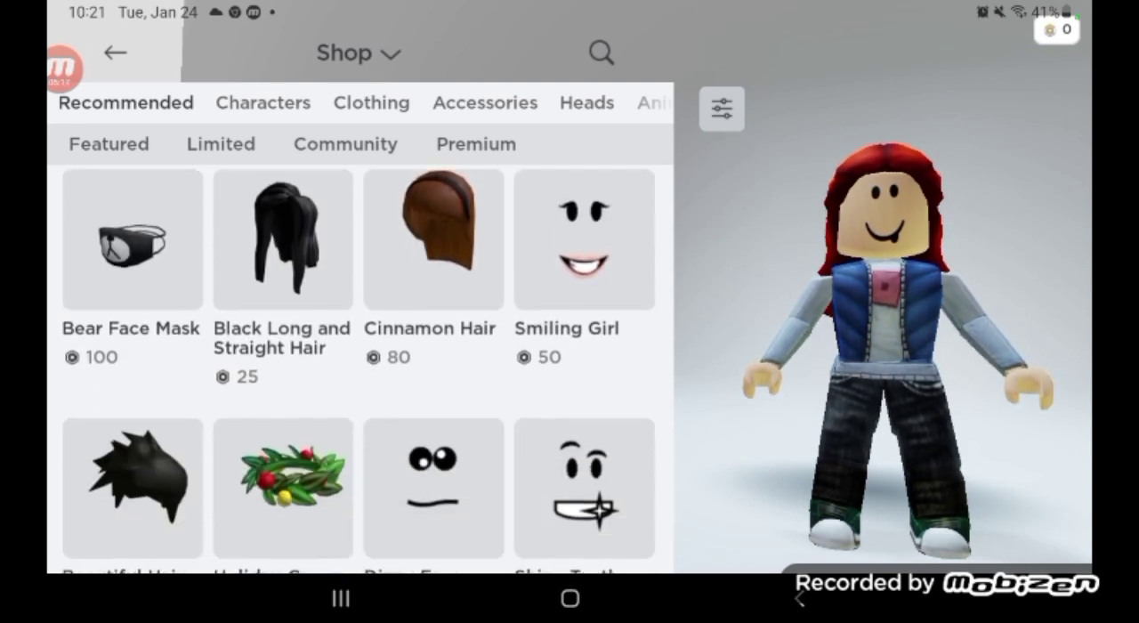
pyautogui.scroll(5, 356, 356)
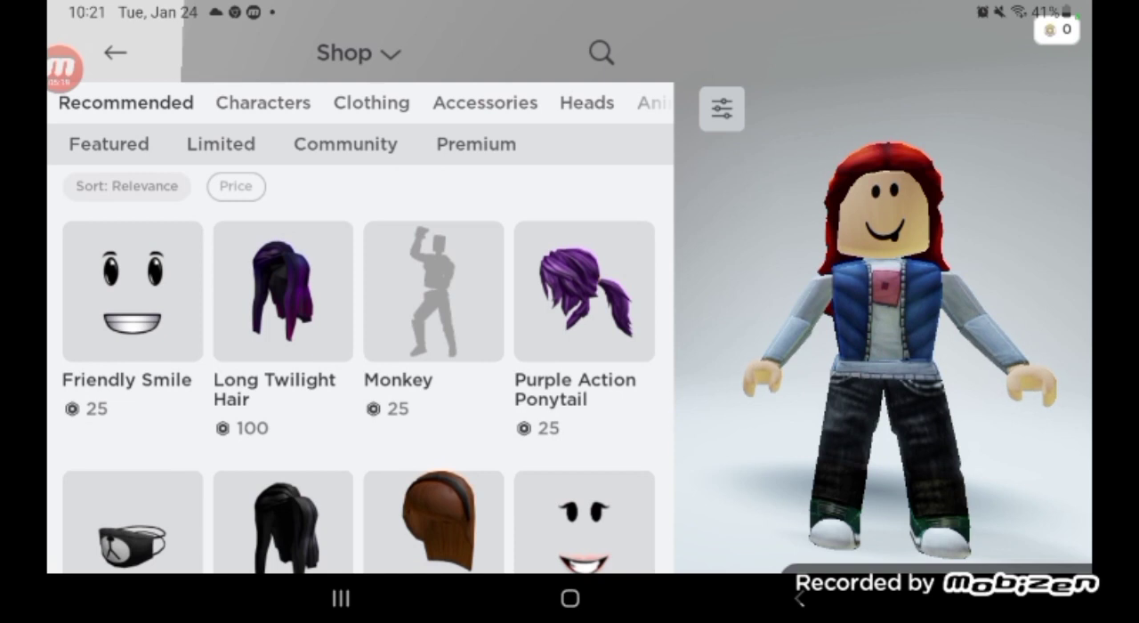
pyautogui.click(434, 291)
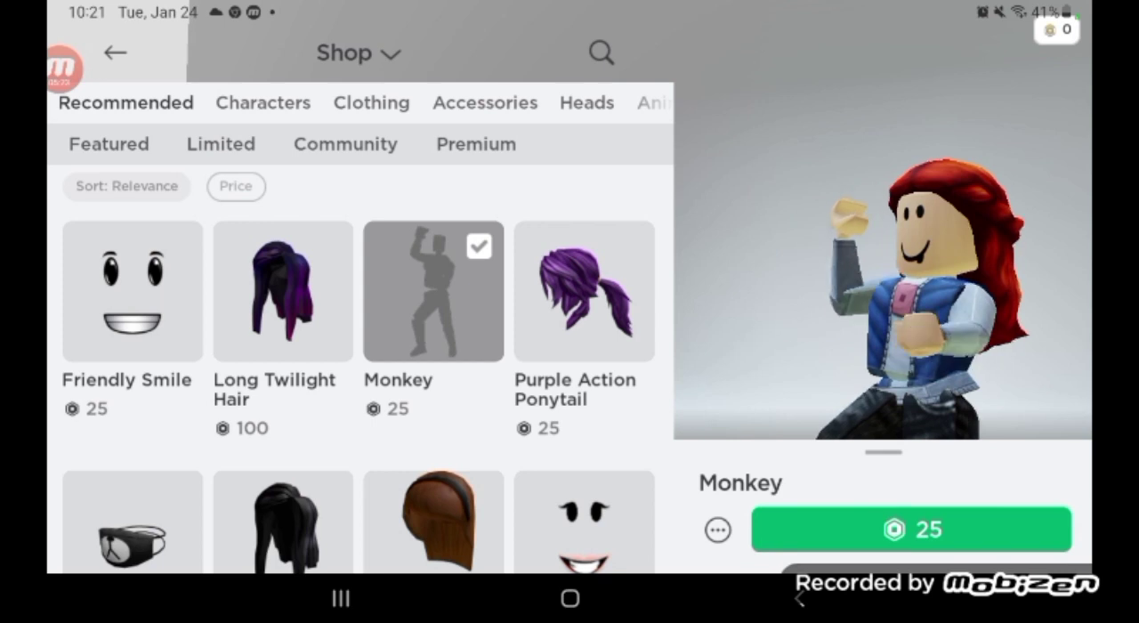
pyautogui.click(883, 267)
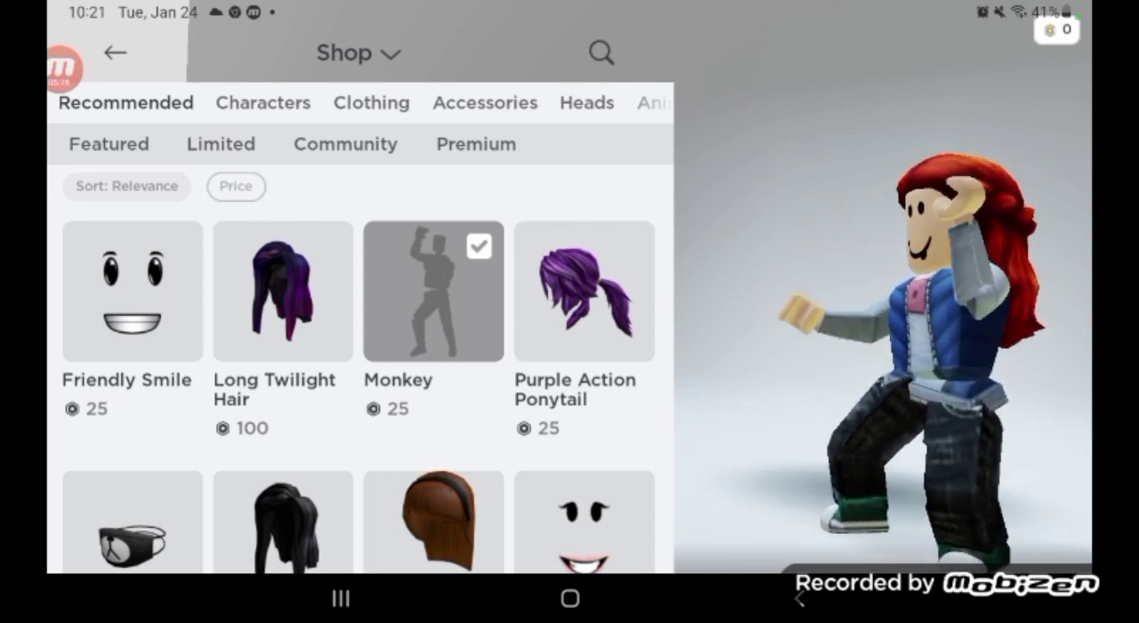
pyautogui.click(434, 291)
pyautogui.click(115, 53)
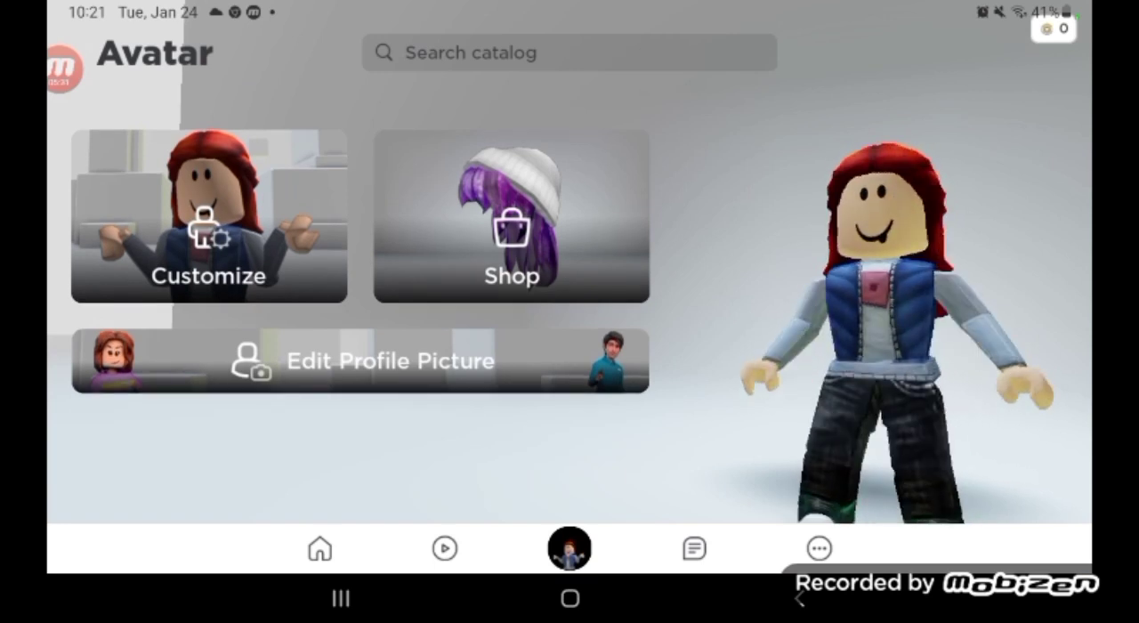
# - In the customizer, save the red-haired look as a new character named sophiafaye
pyautogui.click(208, 215)
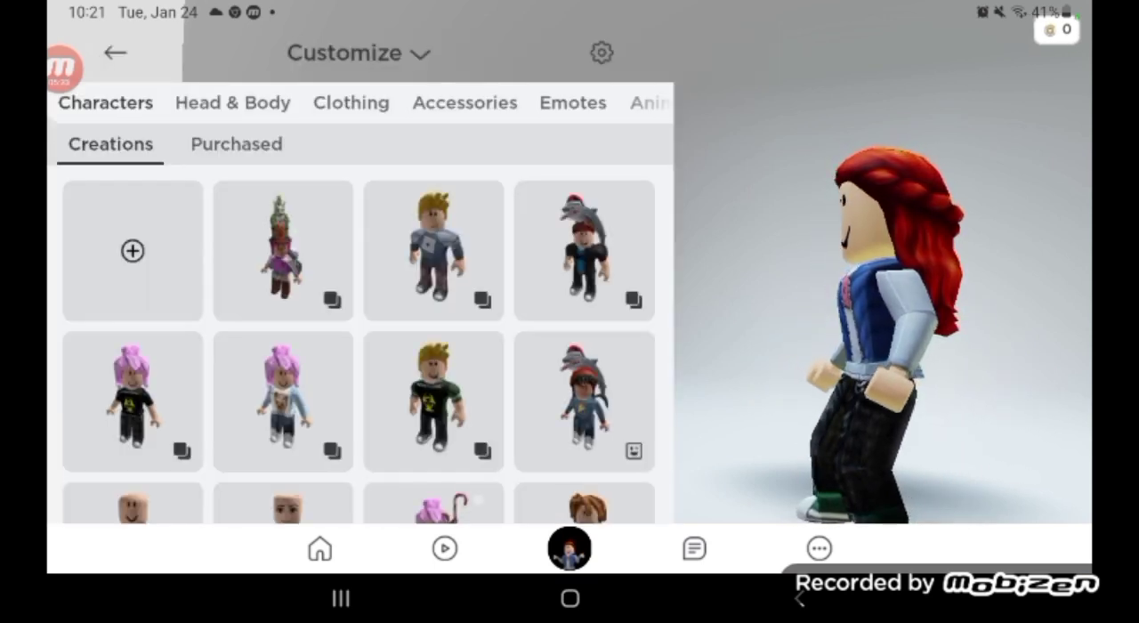
pyautogui.scroll(-5, 356, 374)
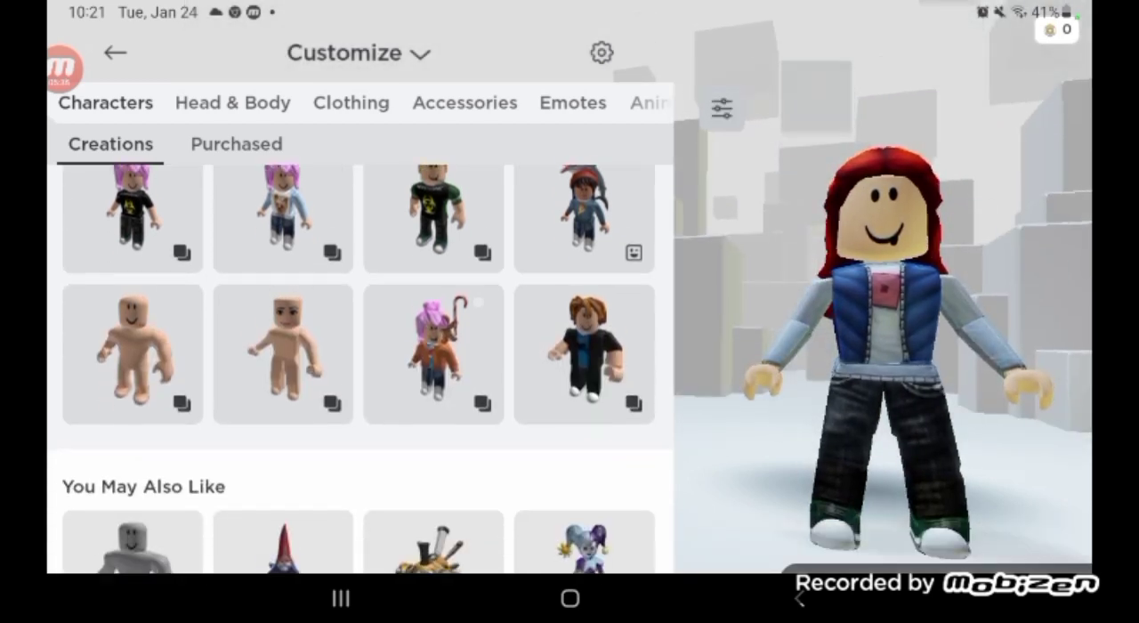
pyautogui.scroll(4, 356, 374)
pyautogui.scroll(-3, 356, 374)
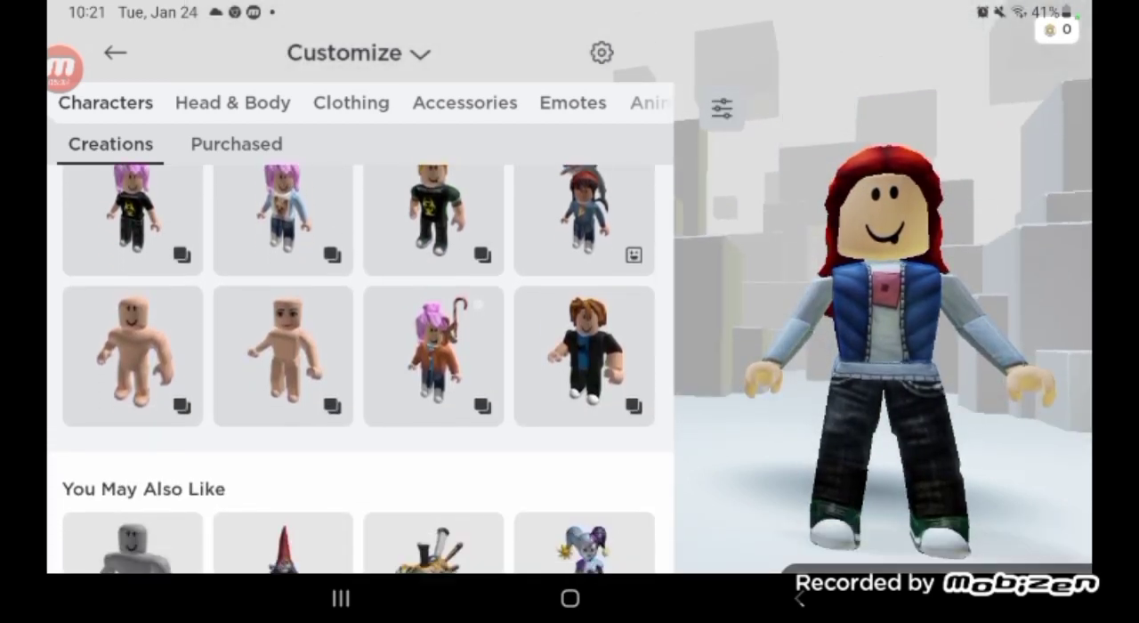
pyautogui.scroll(5, 356, 373)
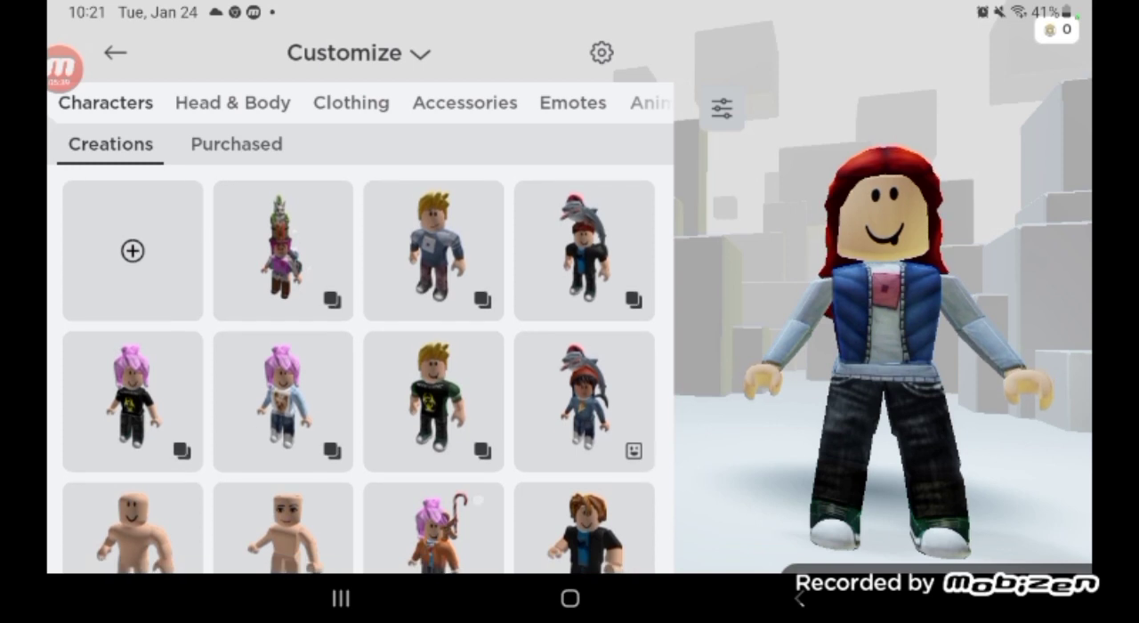
pyautogui.click(133, 250)
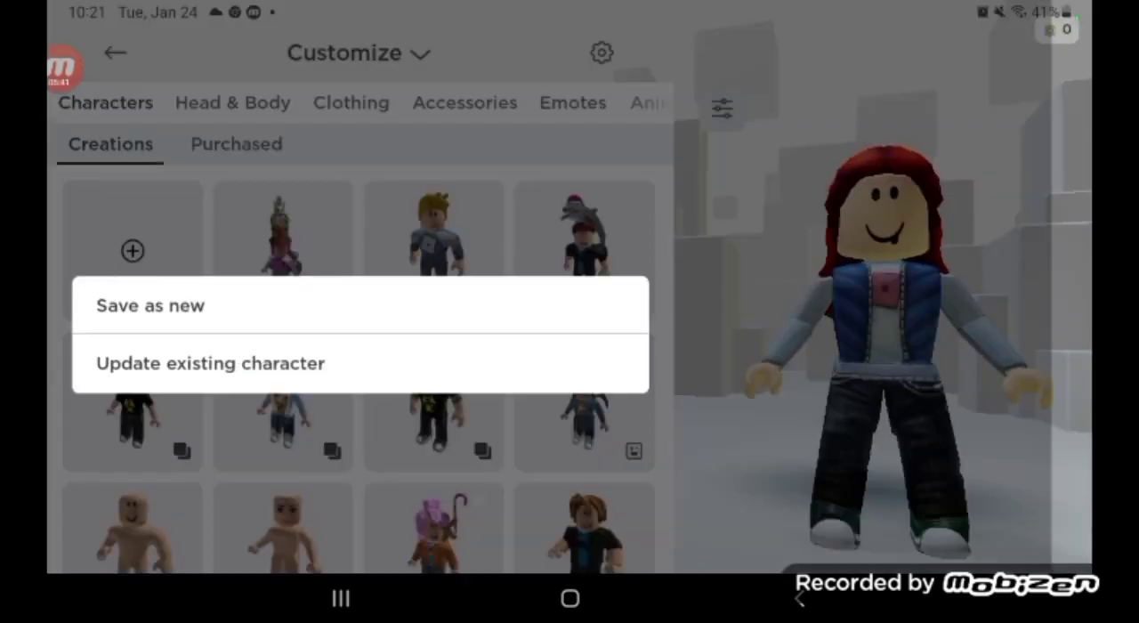
pyautogui.click(178, 301)
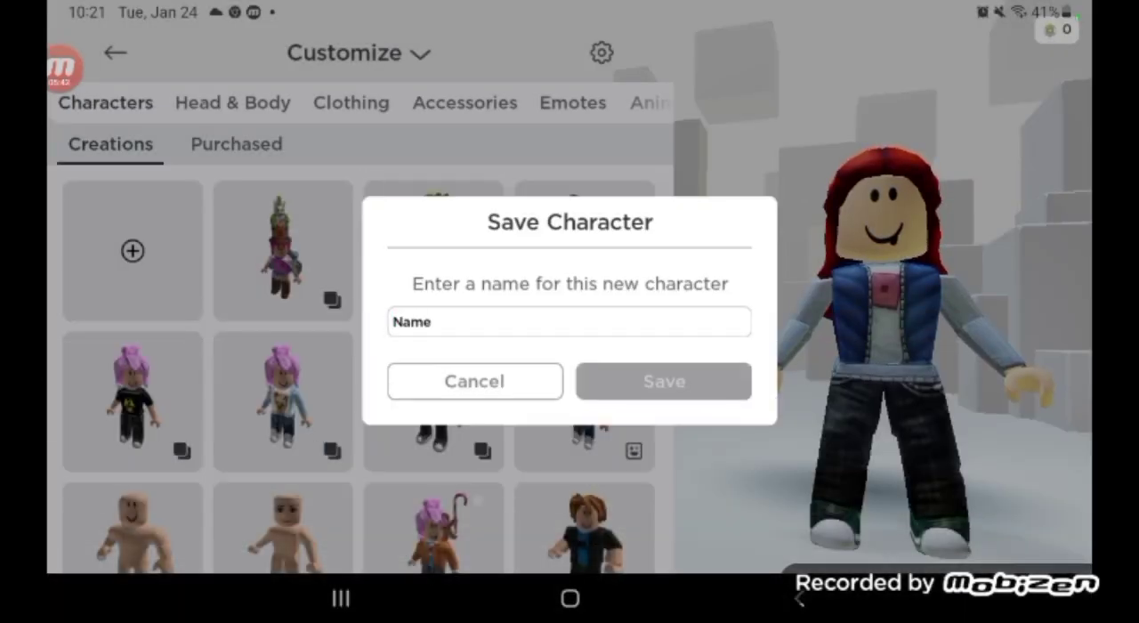
pyautogui.click(570, 296)
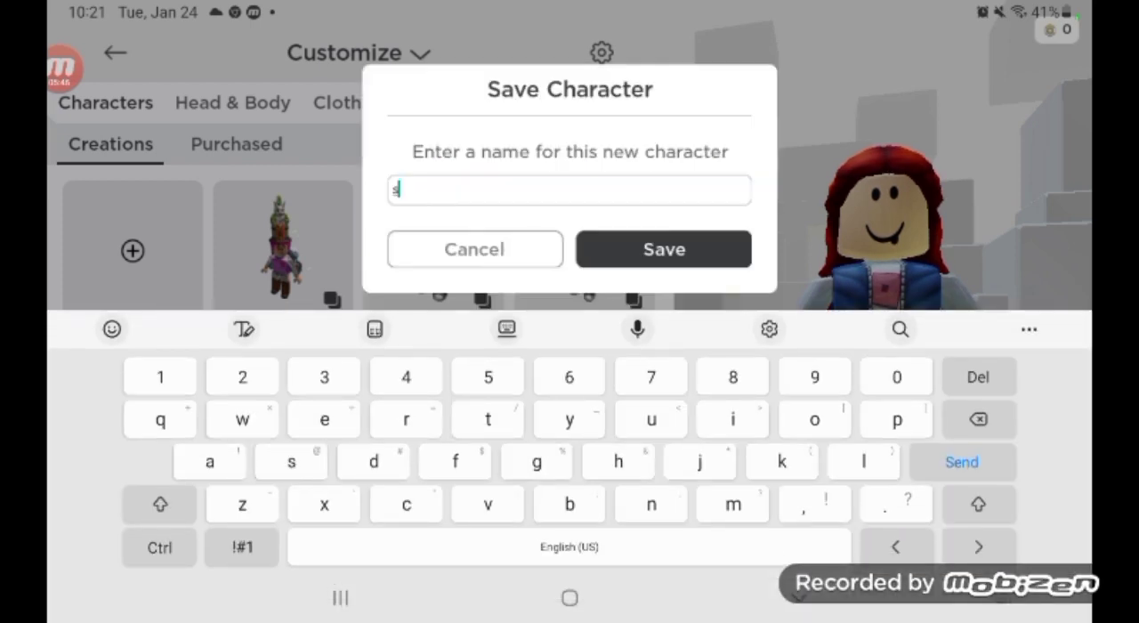
pyautogui.write('sophi')
pyautogui.click(470, 330)
pyautogui.click(663, 249)
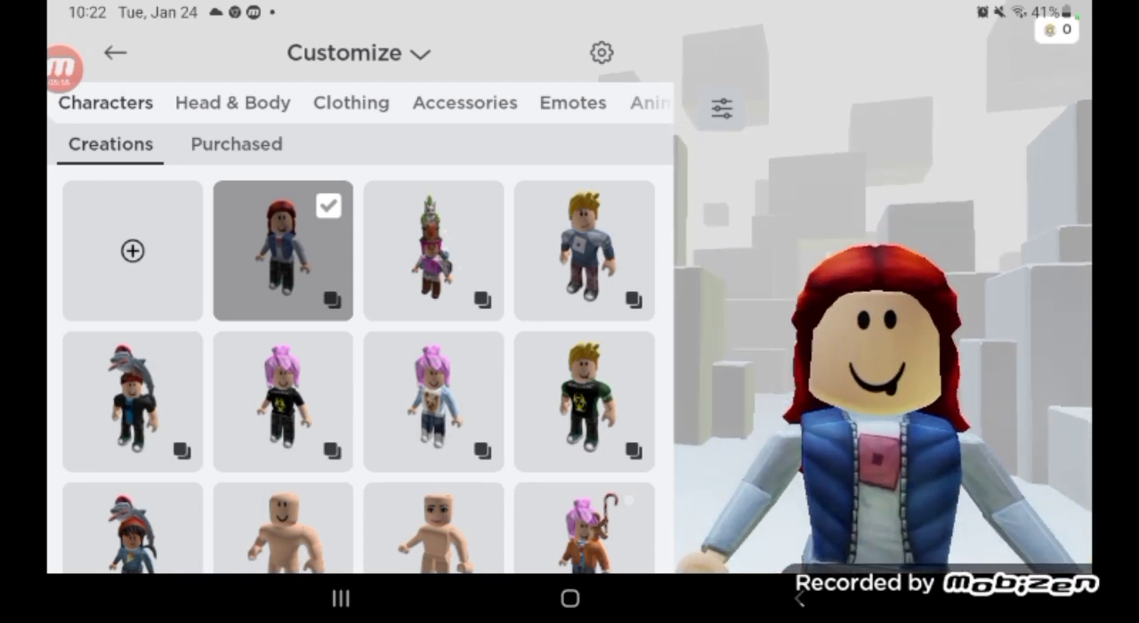
# - Preview the Squigglin' Out face under Head & Body, remove it, and close the customizer
pyautogui.click(232, 103)
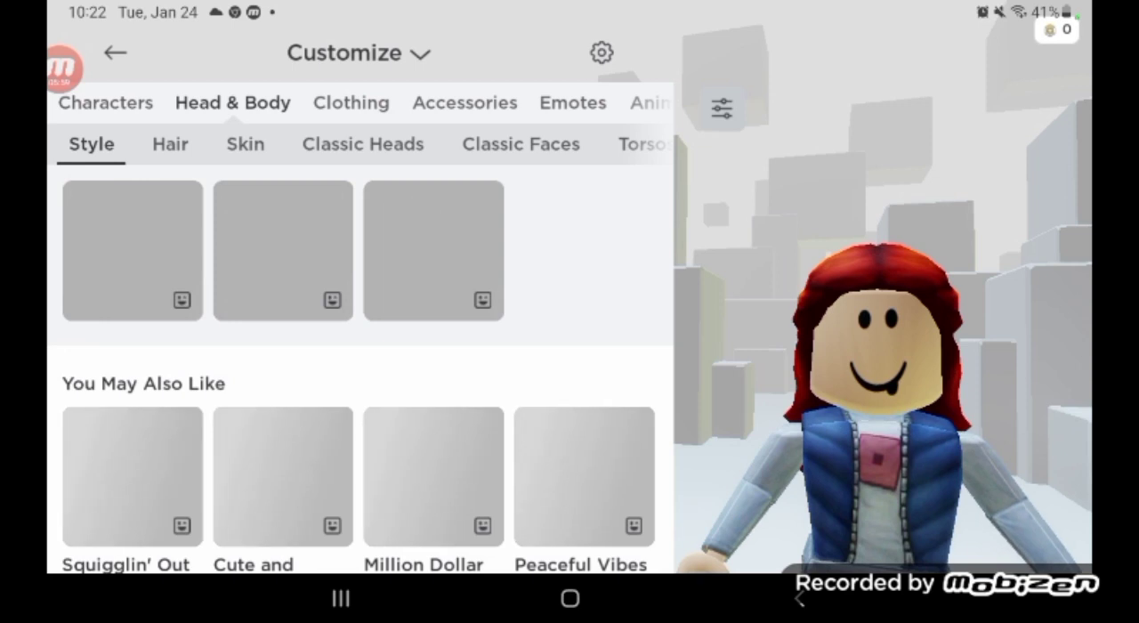
pyautogui.scroll(-4, 356, 356)
pyautogui.click(132, 324)
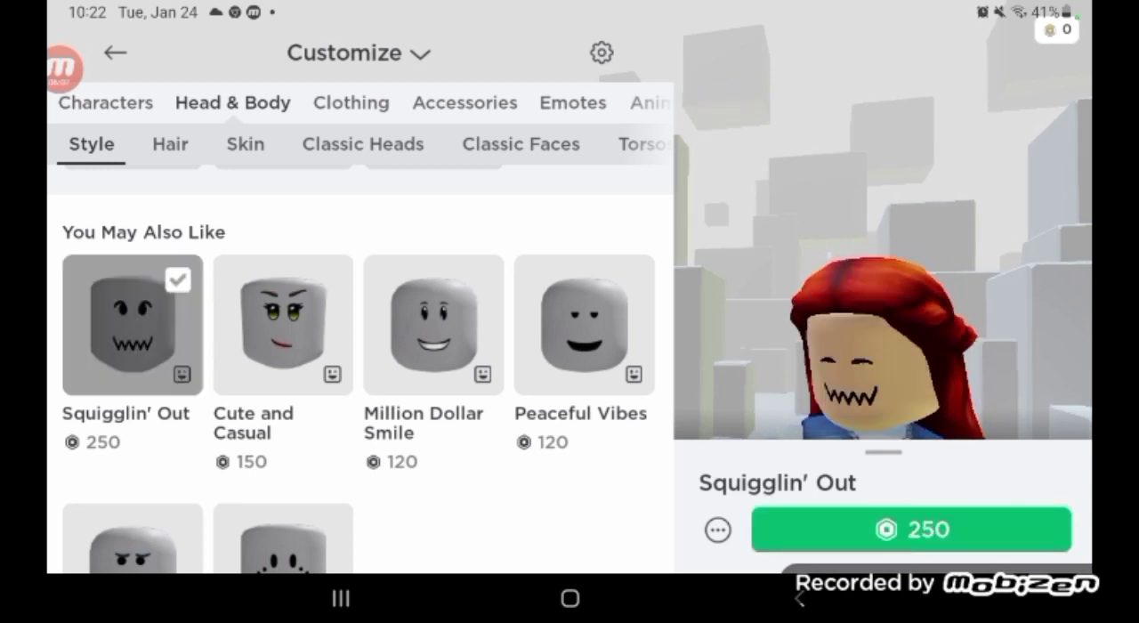
pyautogui.click(881, 267)
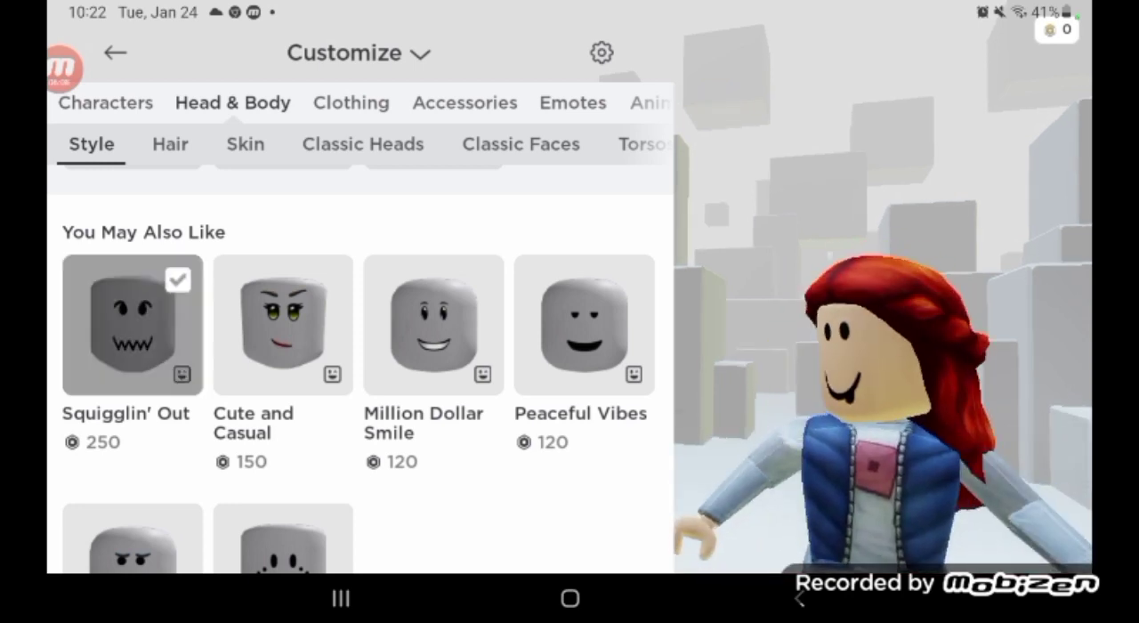
pyautogui.click(115, 52)
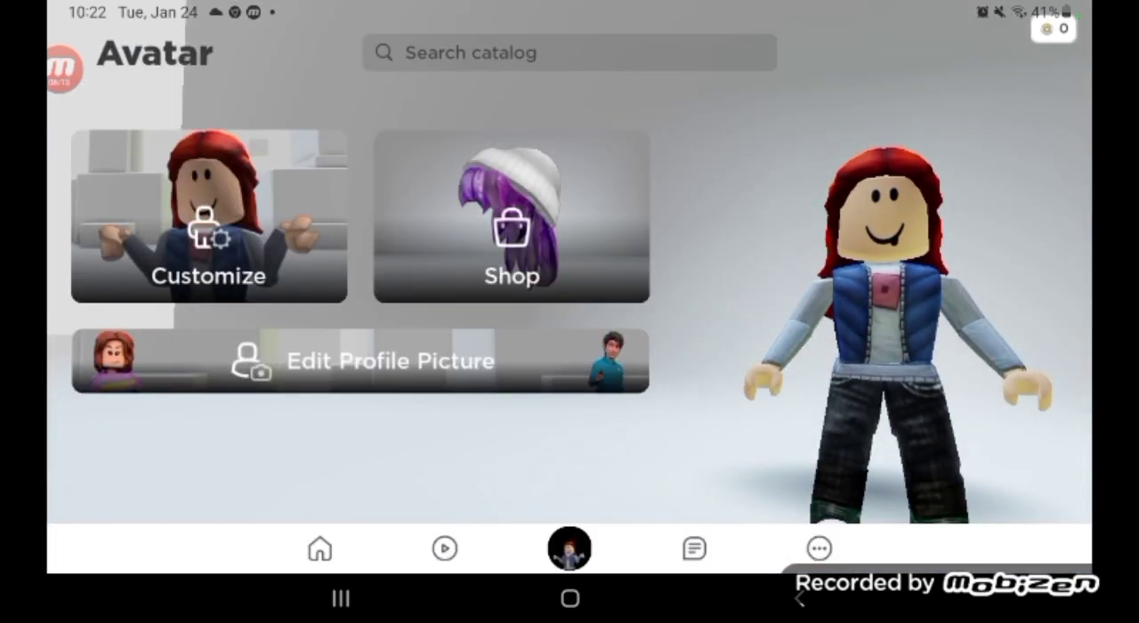
# - Visit the Discover games page, then return to Home to view the Continue row
pyautogui.click(445, 548)
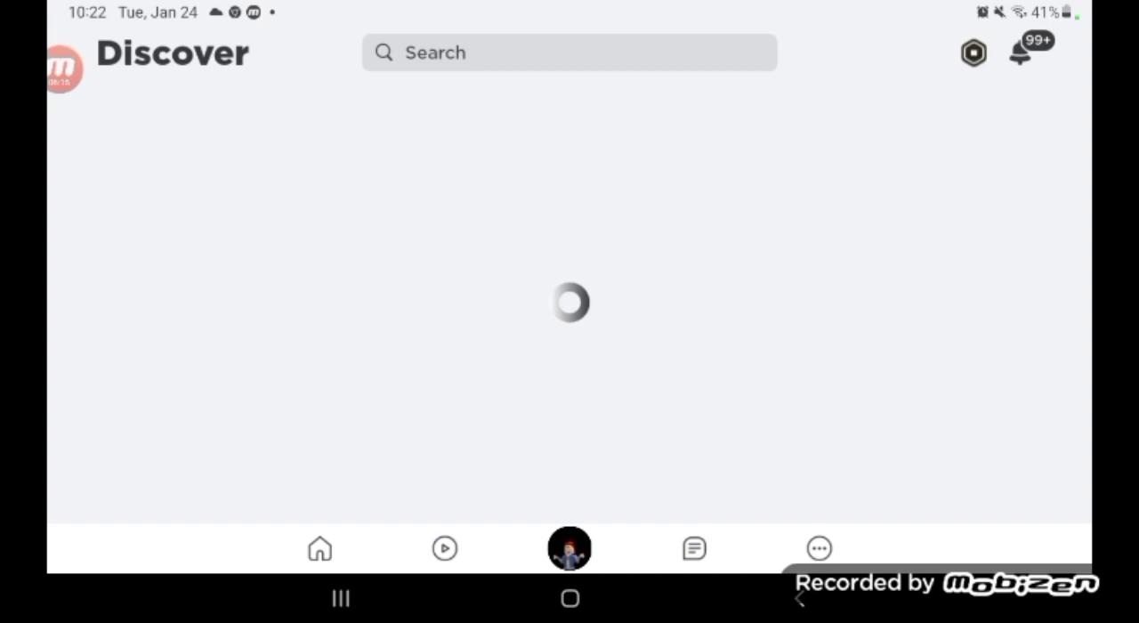
pyautogui.click(445, 548)
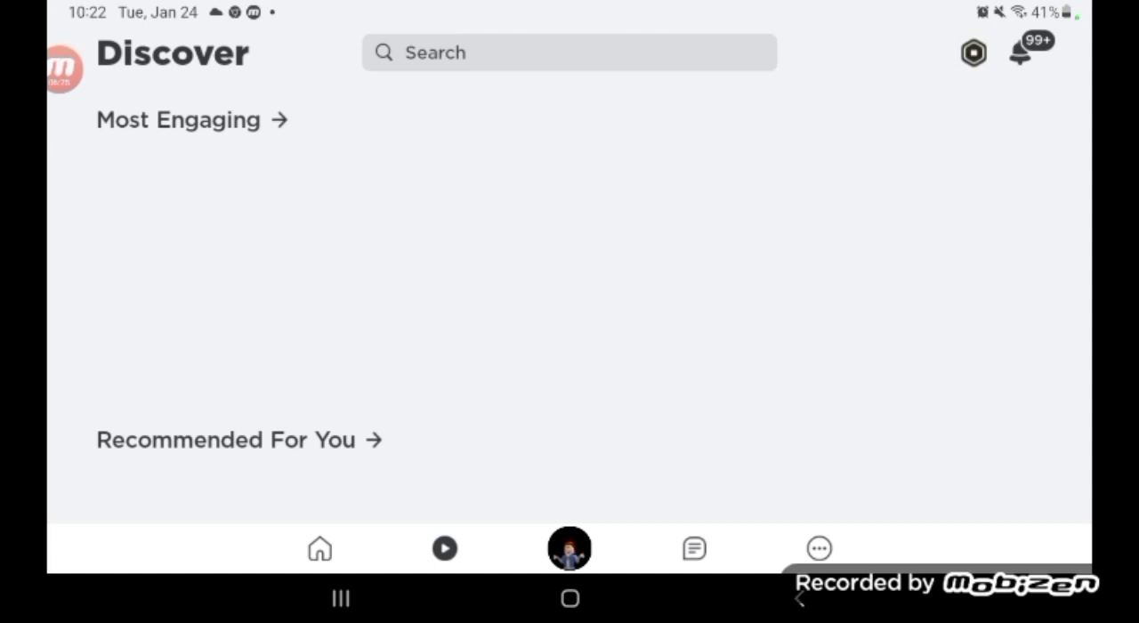
pyautogui.click(320, 548)
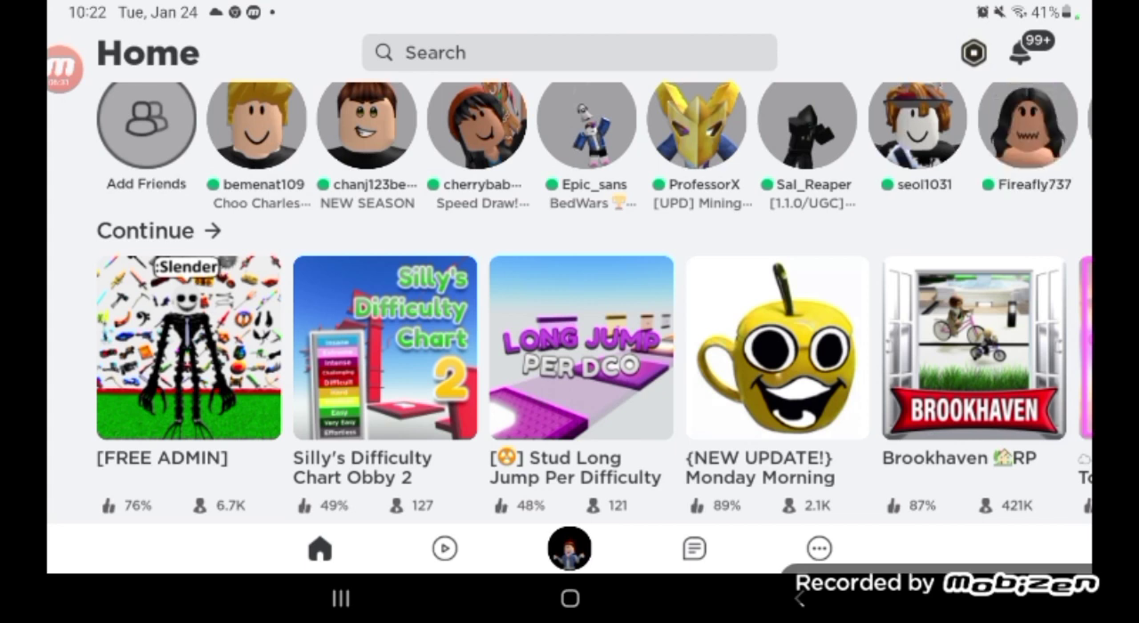
pyautogui.hscroll(8, 570, 347)
pyautogui.hscroll(10, 570, 347)
pyautogui.hscroll(10, 570, 347)
pyautogui.hscroll(6, 569, 347)
pyautogui.hscroll(10, 569, 347)
pyautogui.hscroll(3, 569, 347)
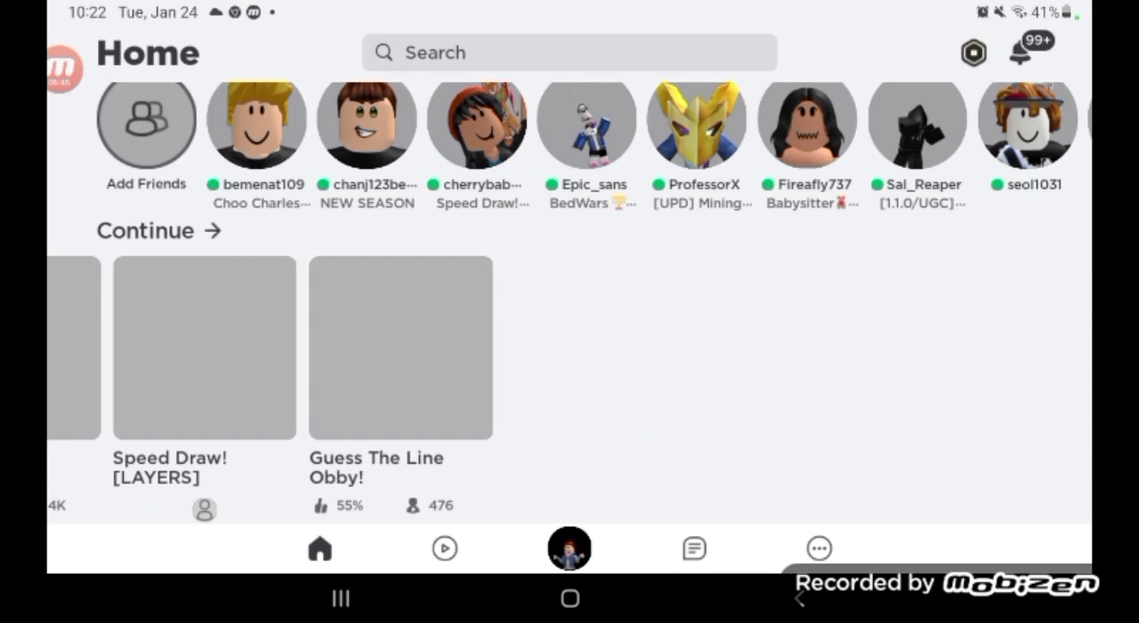